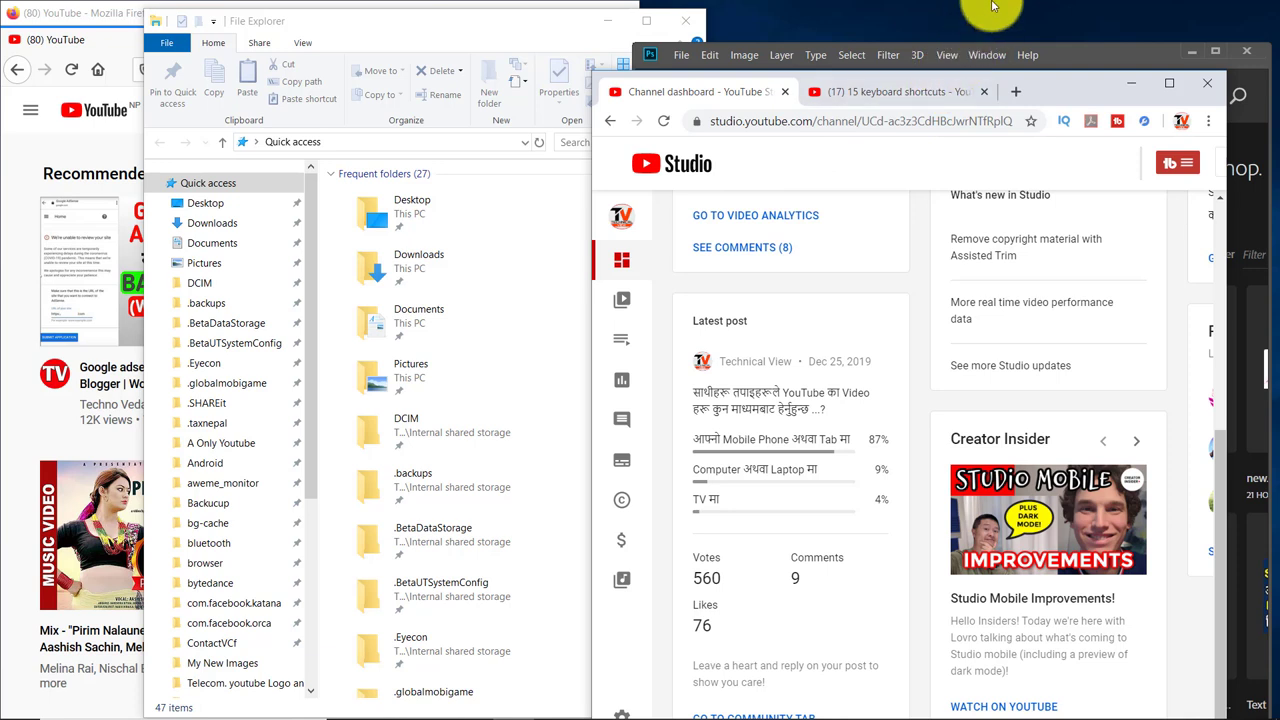
# Minimize all open windows to show the desktop, and bring back only the Chrome window, maximized
pyautogui.press('super+m')
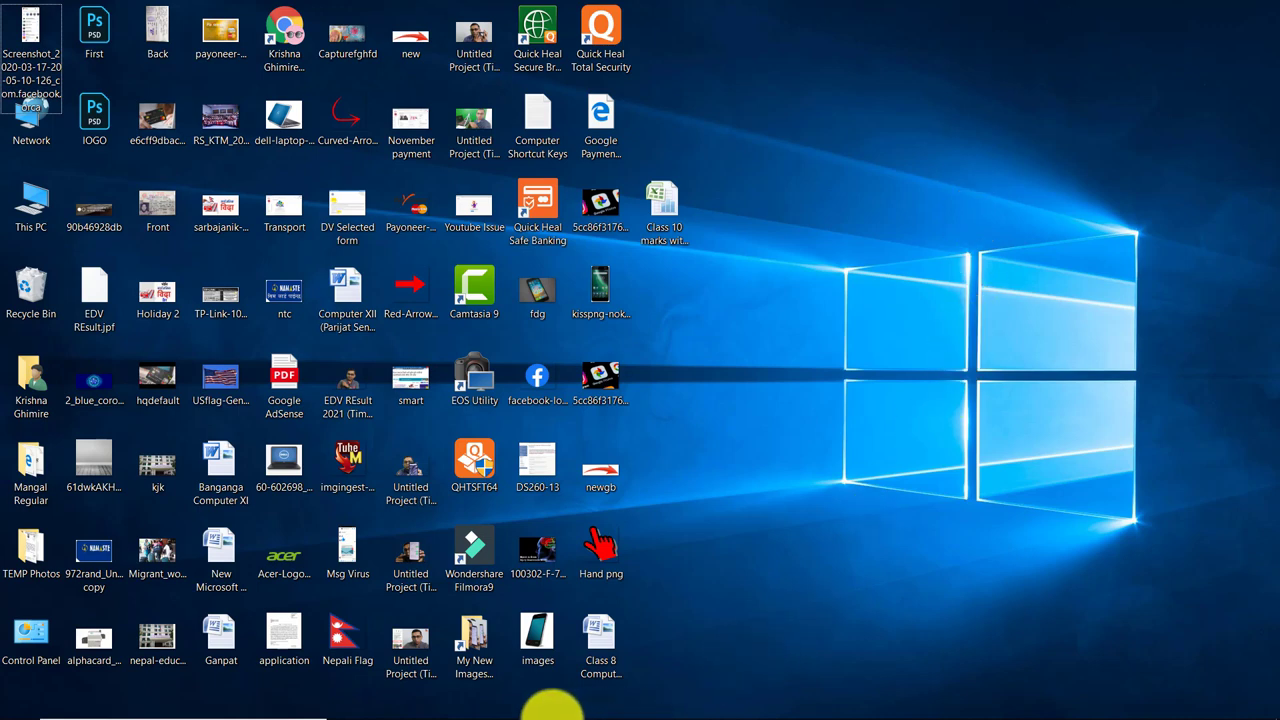
pyautogui.moveTo(524, 705)
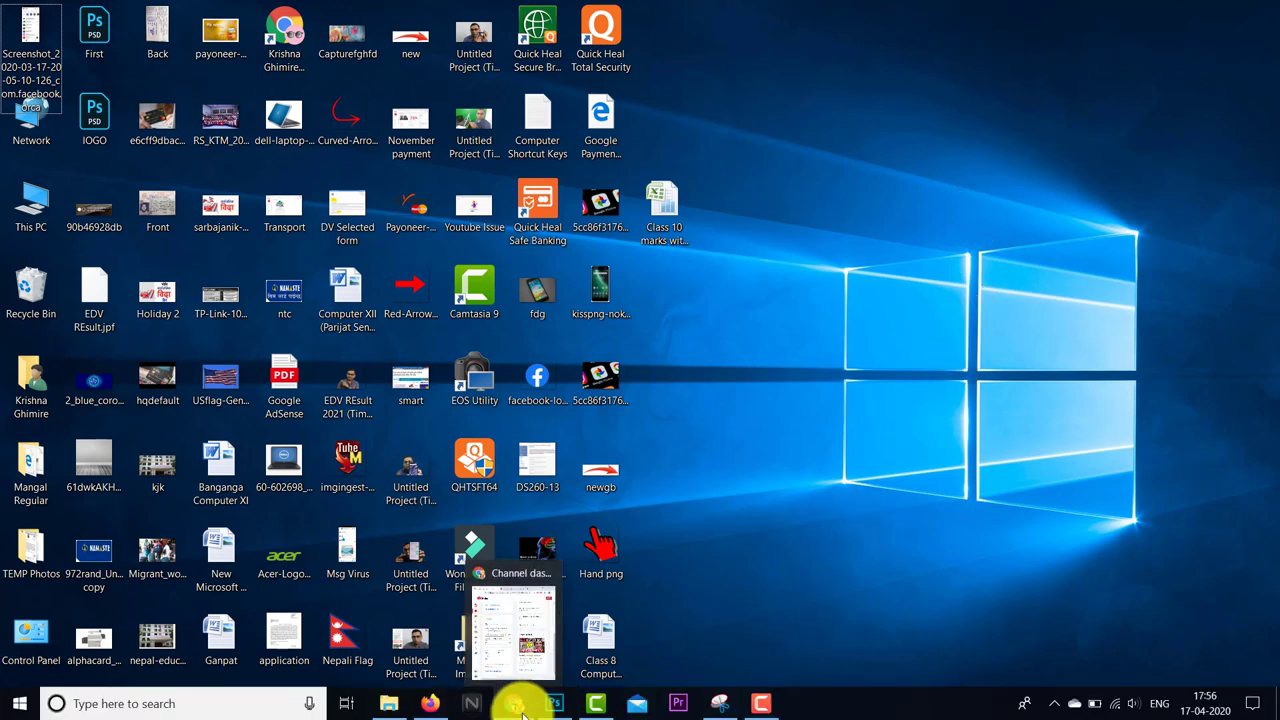
pyautogui.click(514, 703)
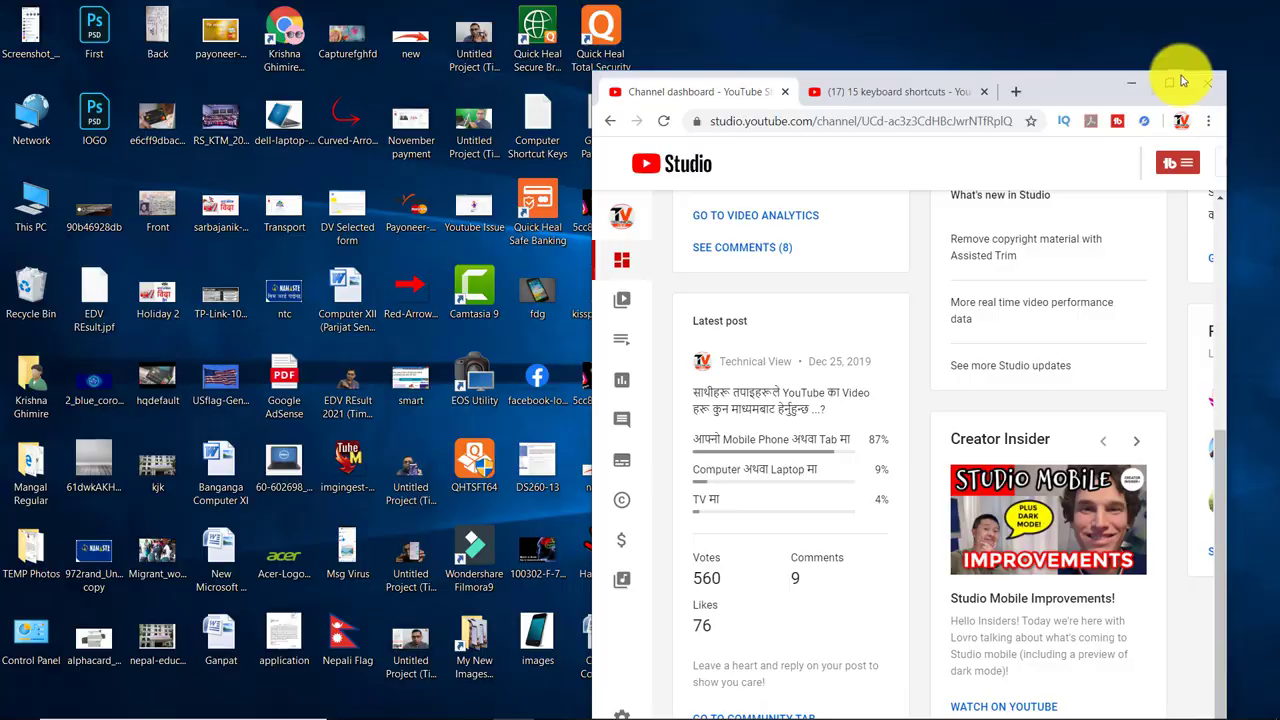
pyautogui.click(1171, 83)
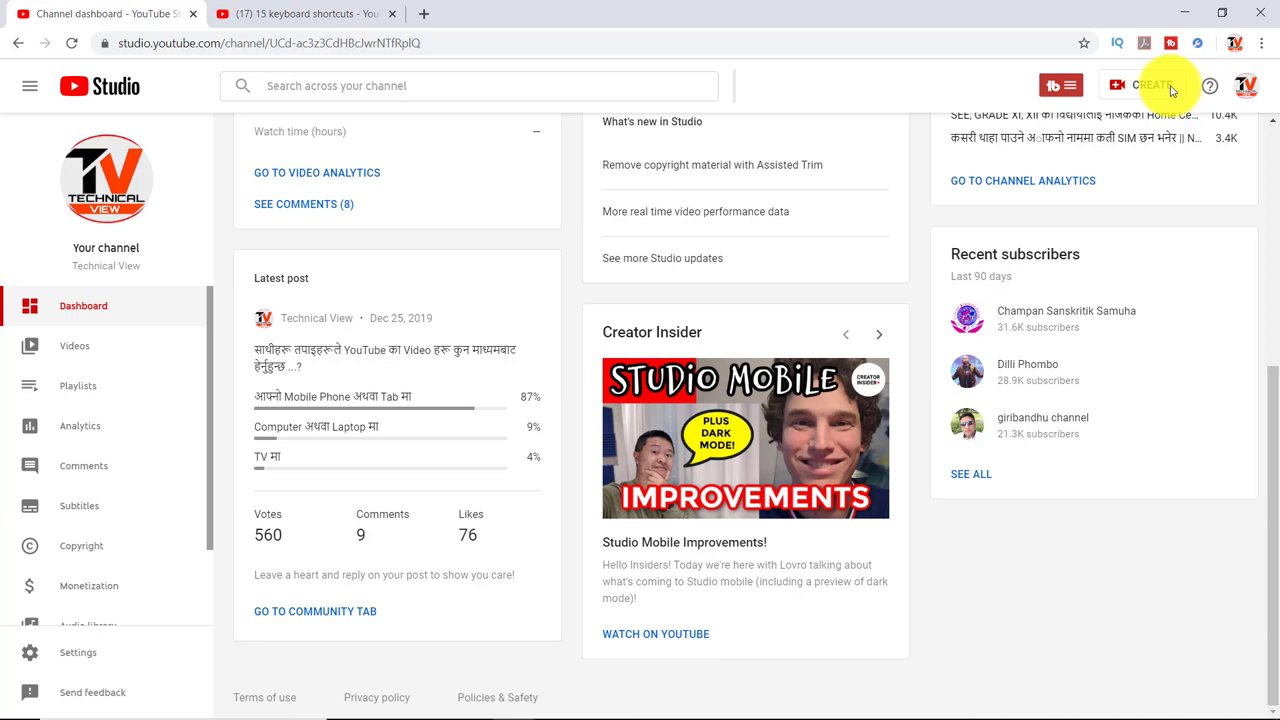
# Snap the Chrome window to the left half of the screen and fill the right half with the Firefox YouTube window
pyautogui.press('super+Left')
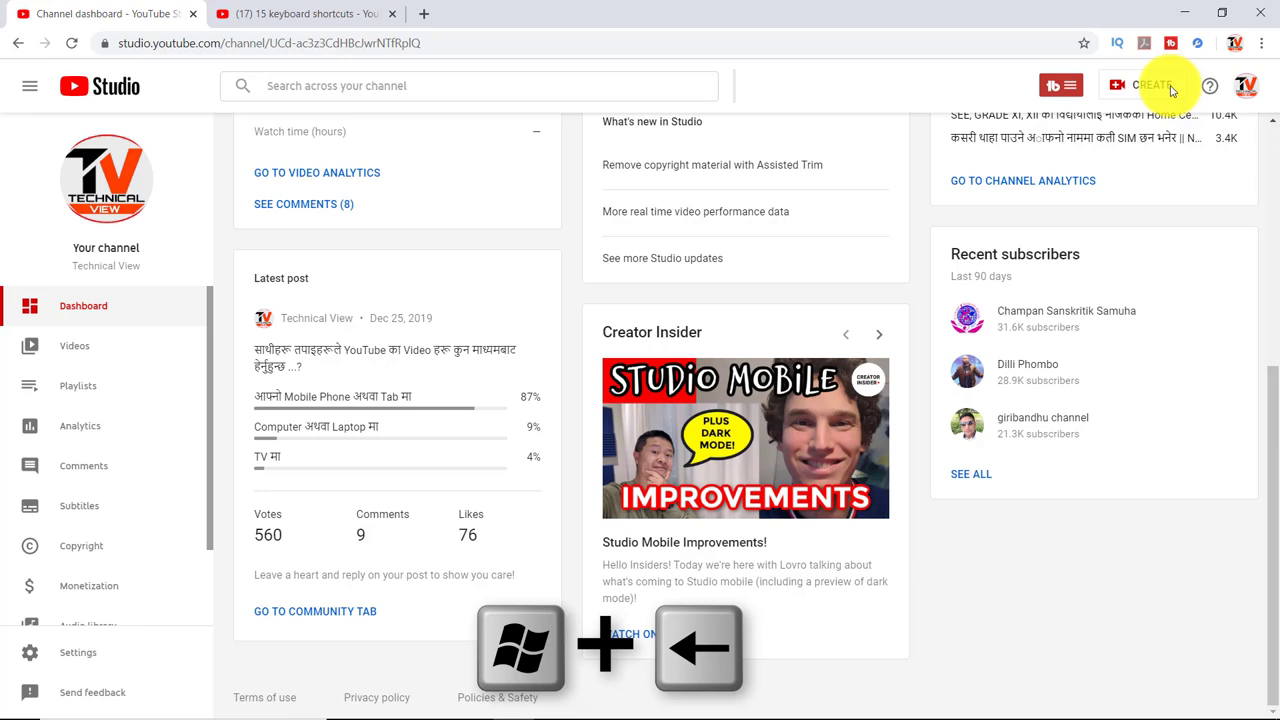
pyautogui.press('super+Left')
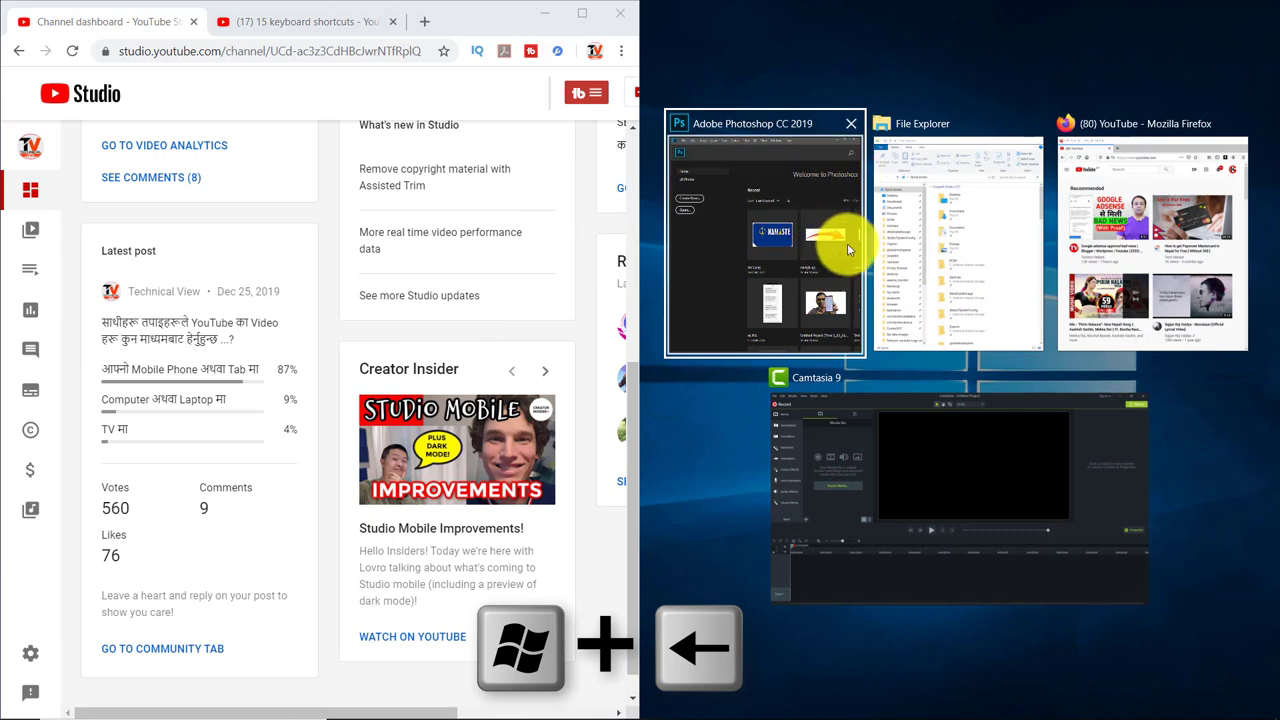
pyautogui.click(1123, 263)
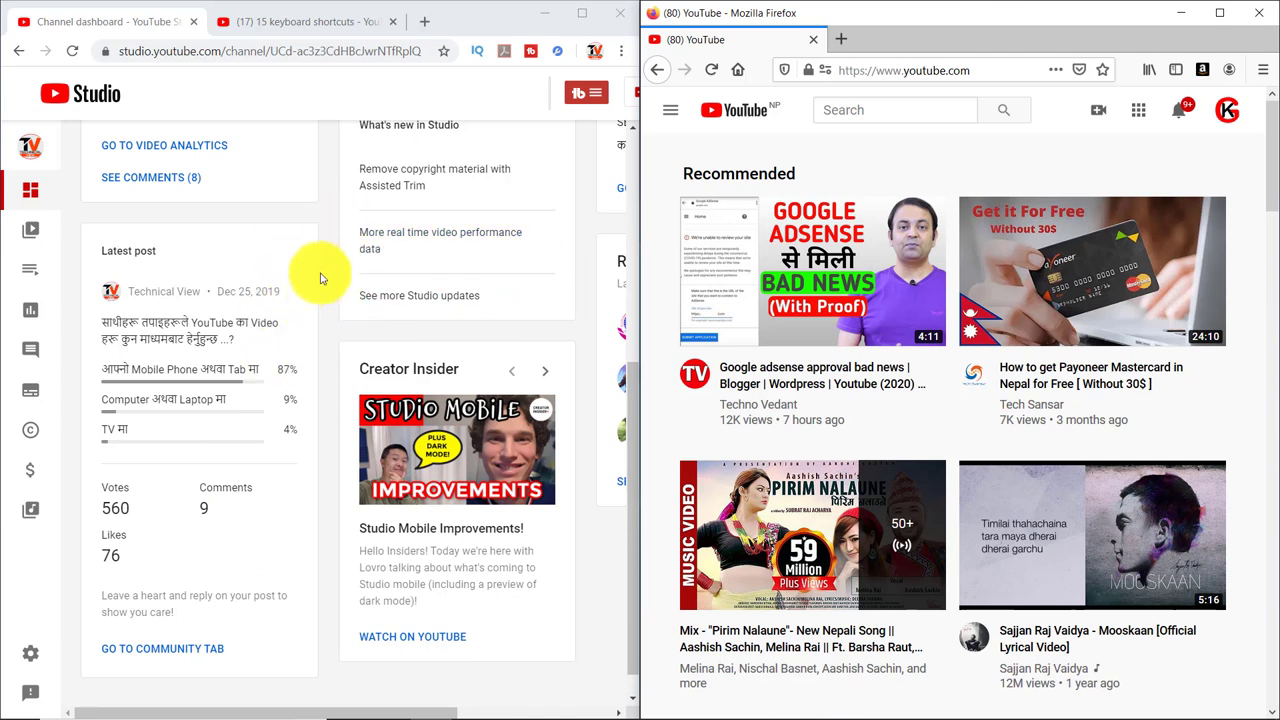
pyautogui.moveTo(857, 314)
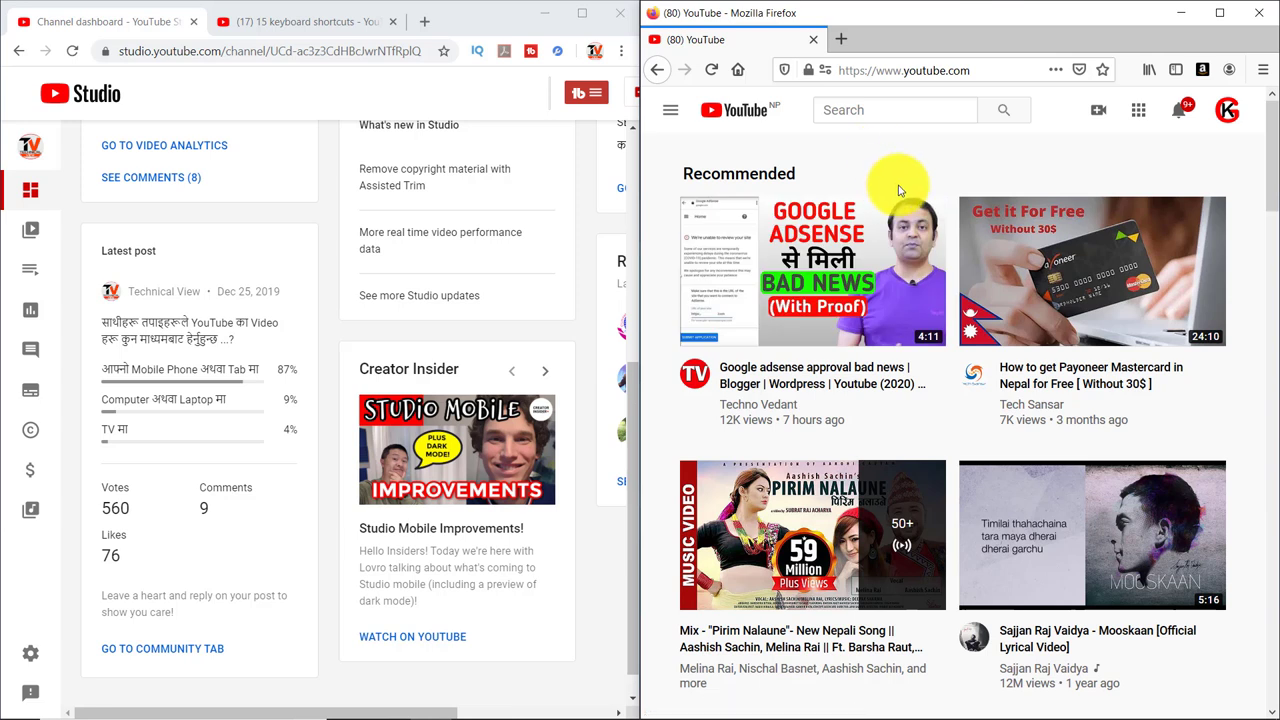
# Minimize the Firefox and Chrome windows, and briefly restore and minimize File Explorer and Firefox to leave the desktop clear
pyautogui.click(1183, 14)
pyautogui.click(548, 14)
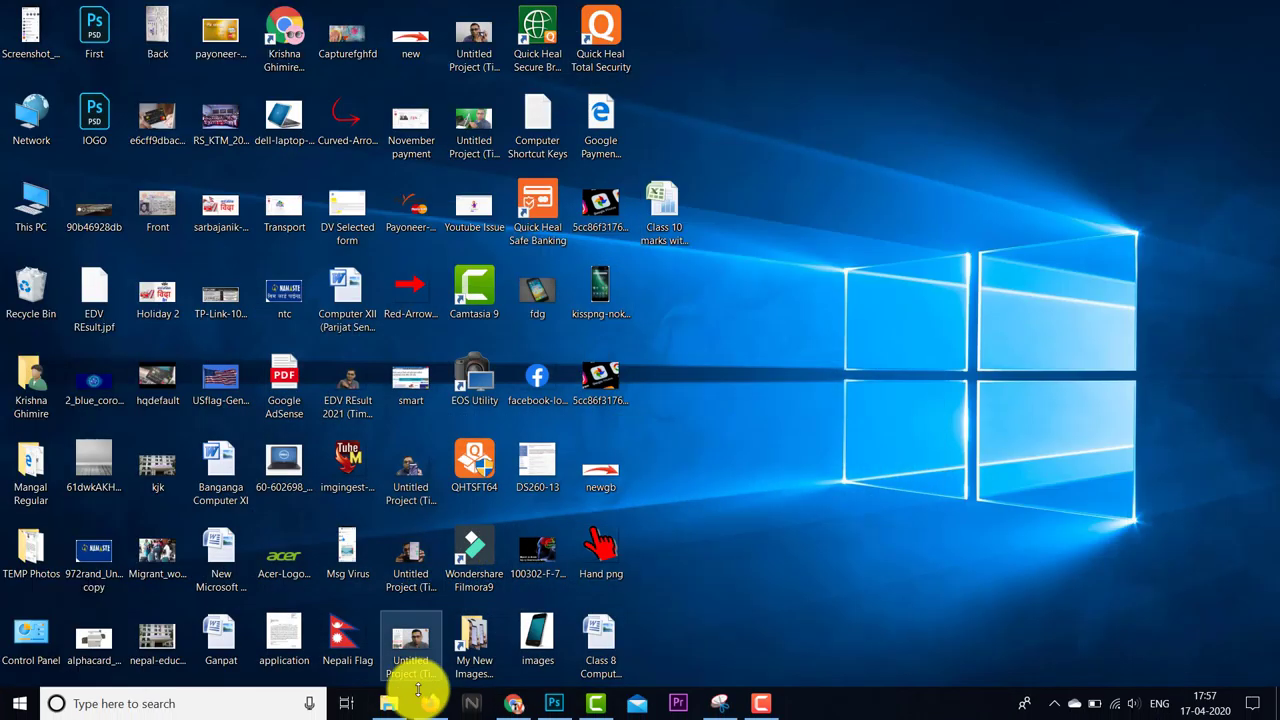
pyautogui.click(389, 705)
pyautogui.click(428, 702)
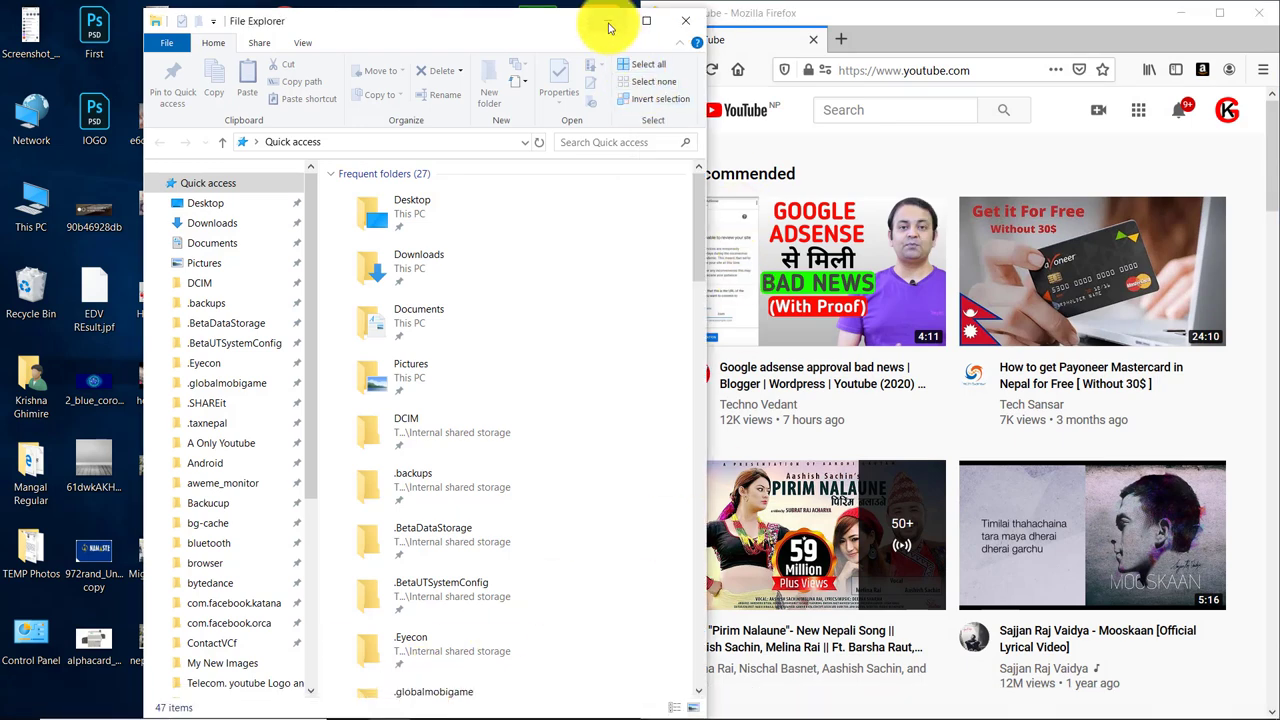
pyautogui.click(607, 20)
pyautogui.click(1183, 14)
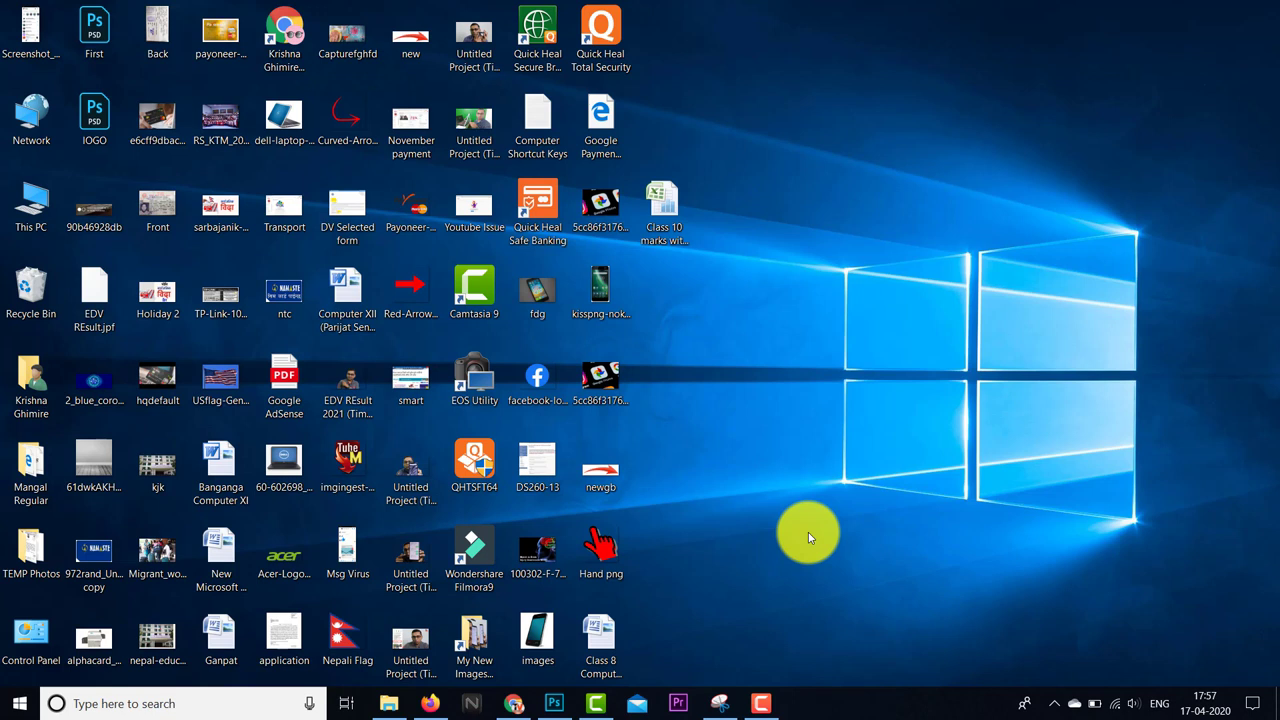
# Create a second virtual desktop and switch back to Desktop 1
pyautogui.press('super+ctrl+d')
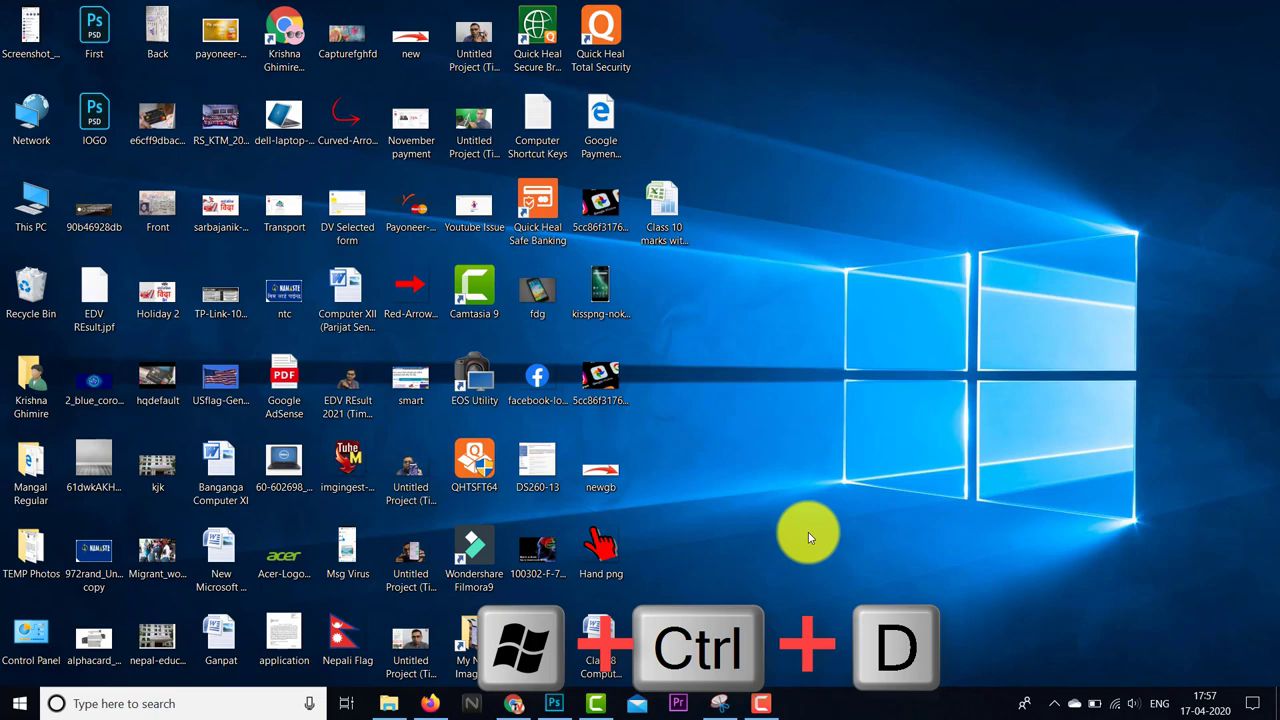
pyautogui.press('super+ctrl+d')
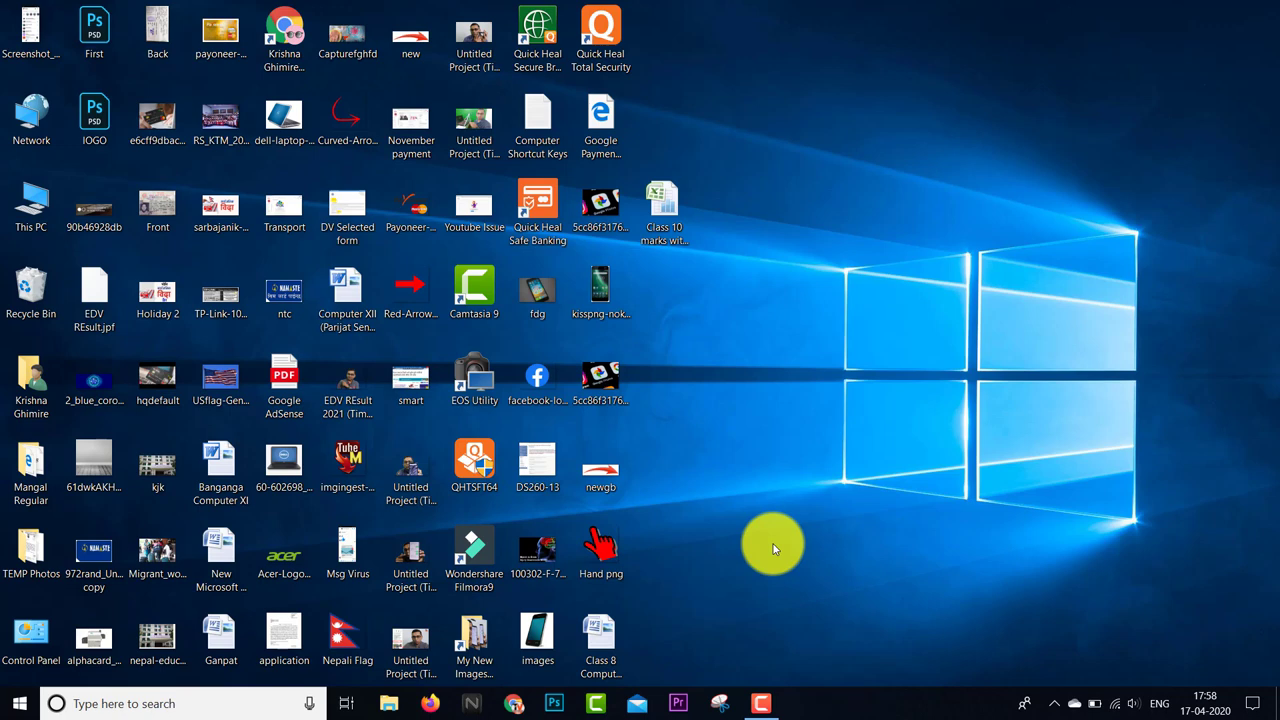
pyautogui.press('super+Tab')
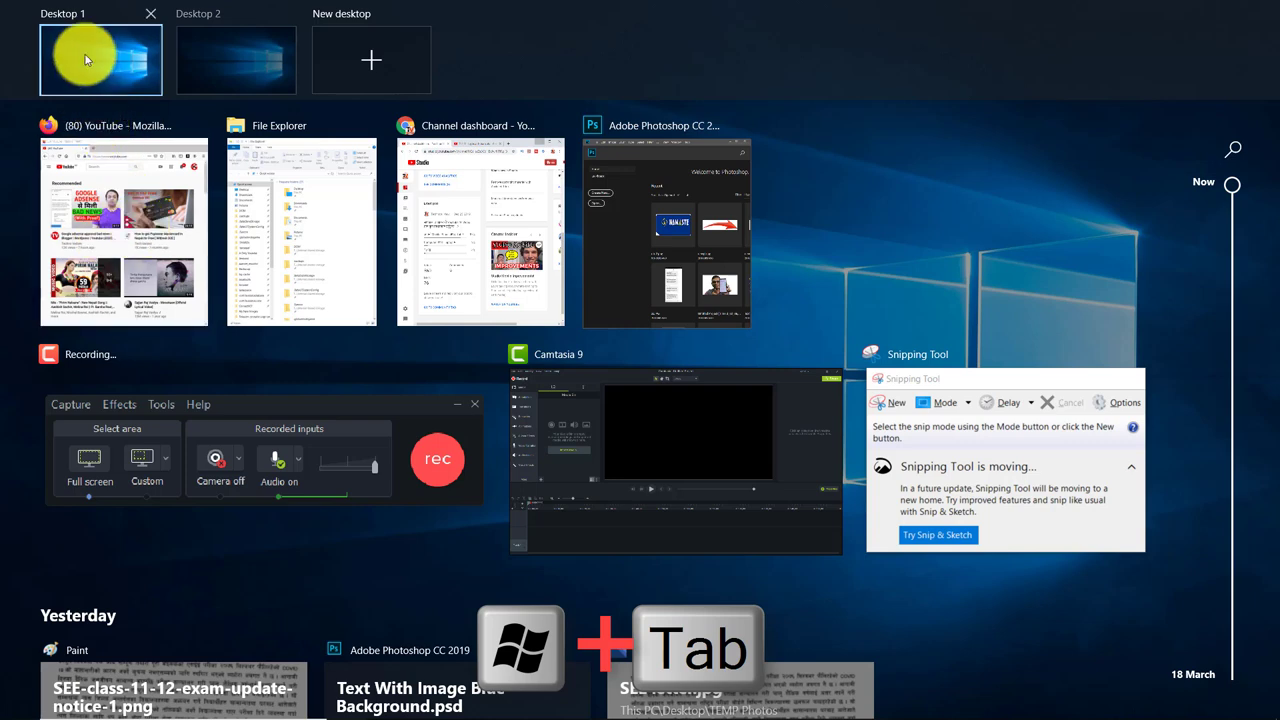
pyautogui.click(86, 60)
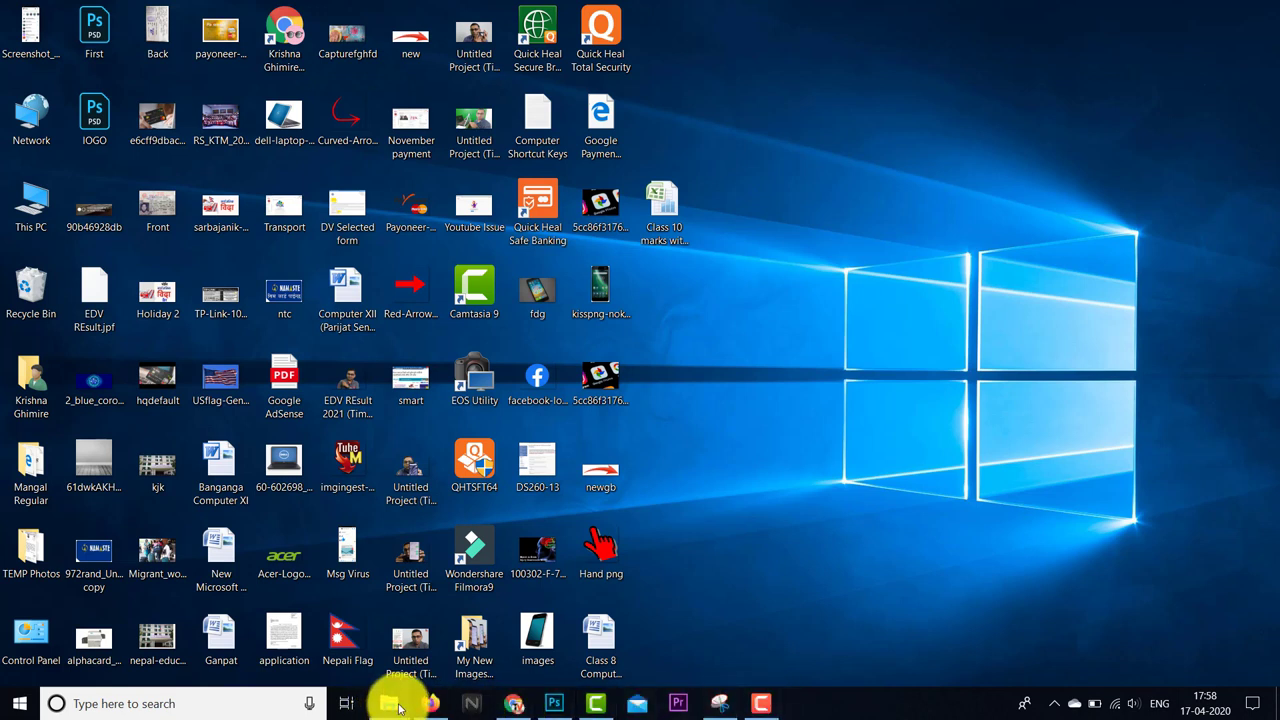
# Bring up the windows of the first two pinned apps, File Explorer and Firefox, followed by Photoshop
pyautogui.moveTo(432, 710)
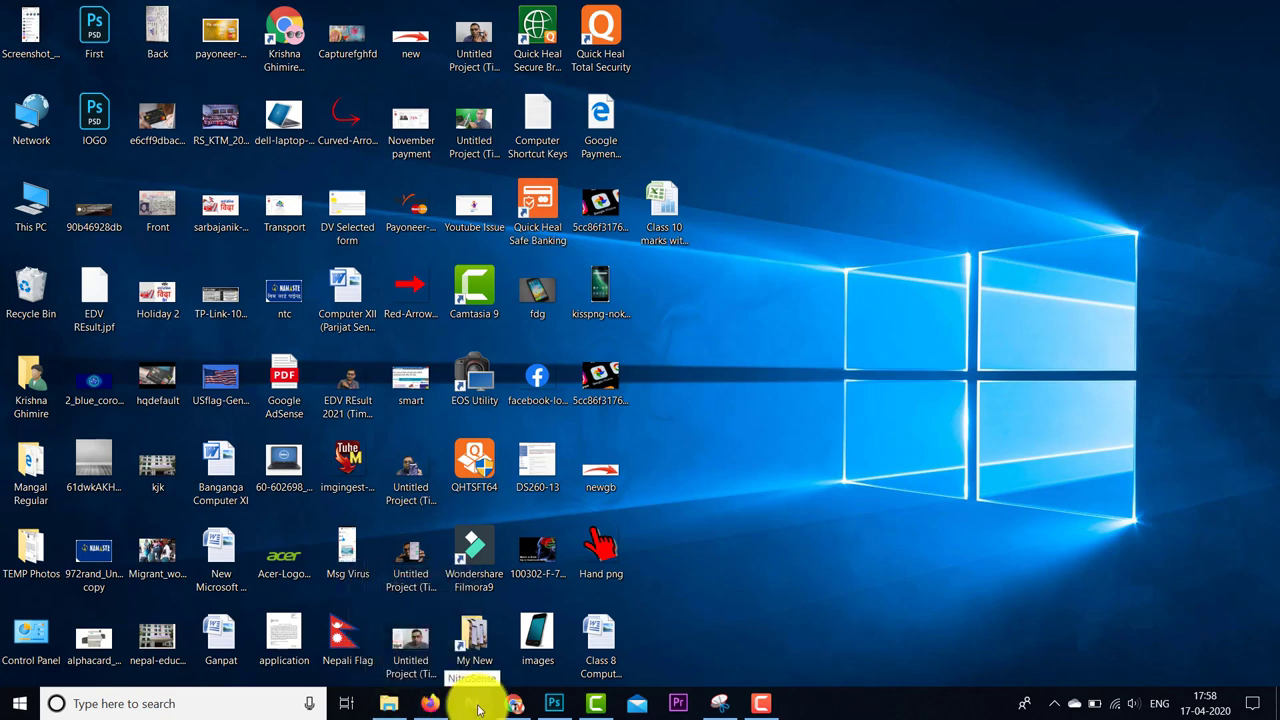
pyautogui.moveTo(512, 708)
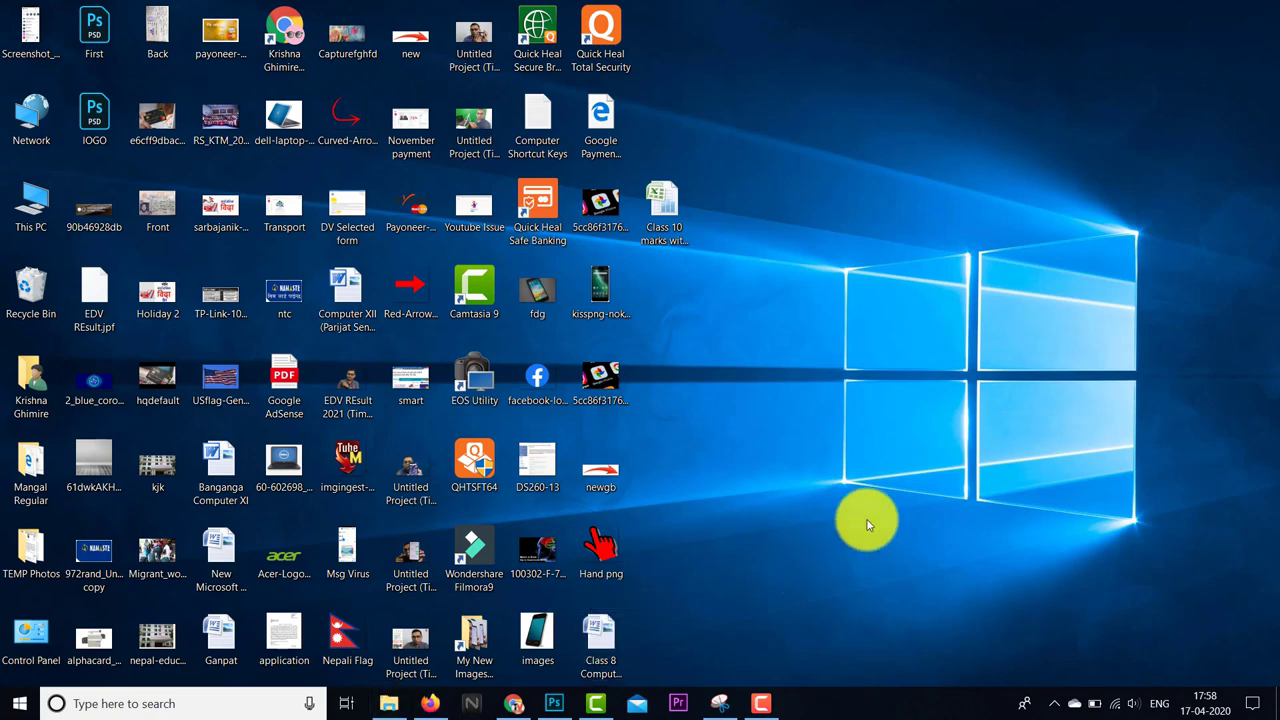
pyautogui.press('super+1')
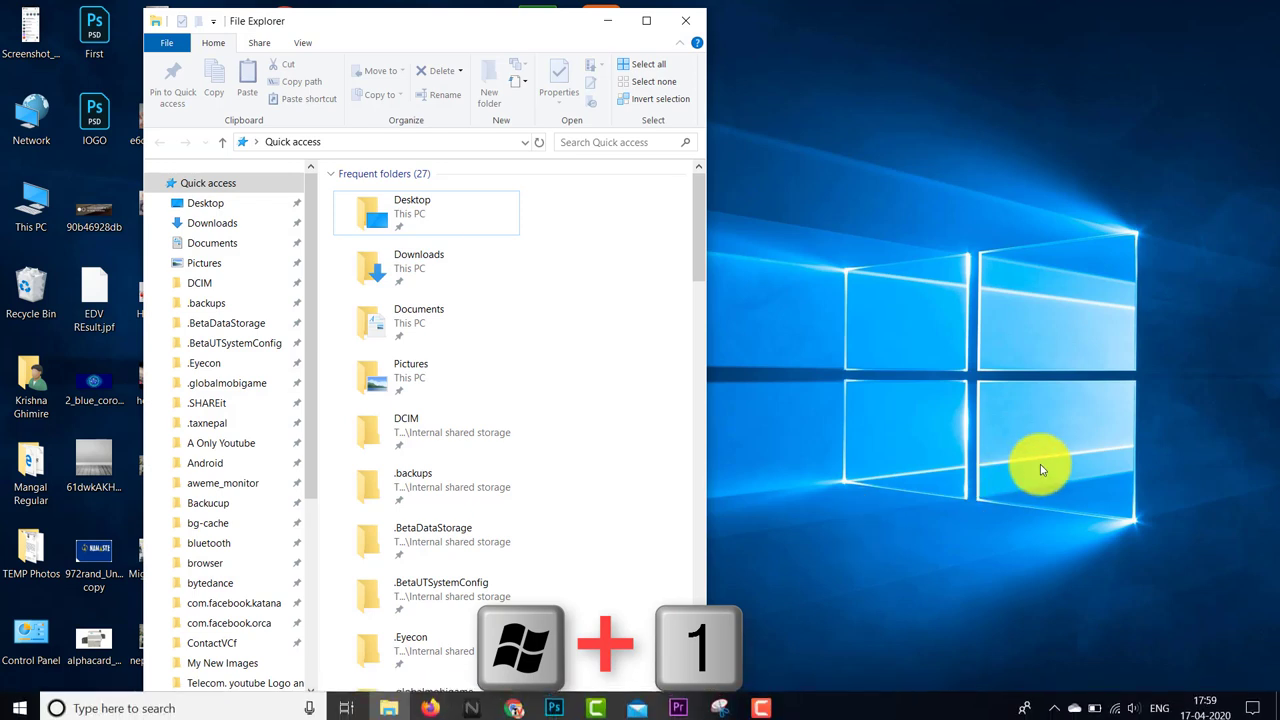
pyautogui.press('super+2')
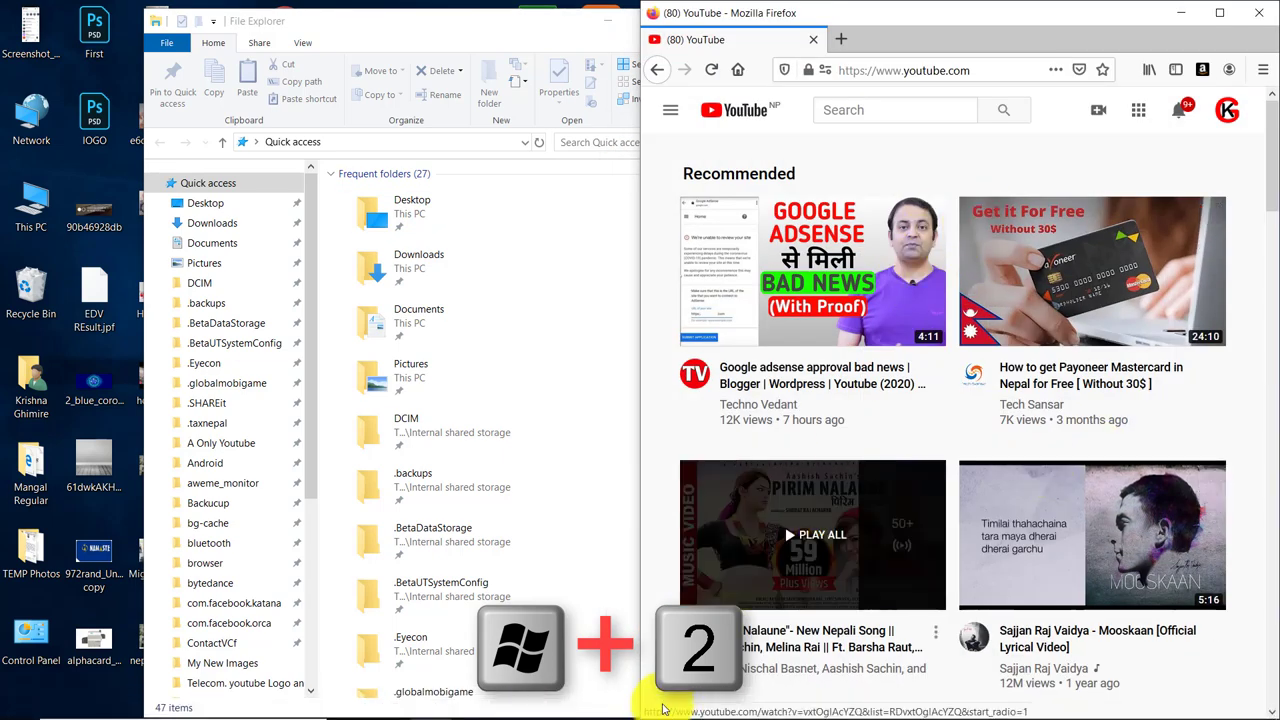
pyautogui.moveTo(620, 712)
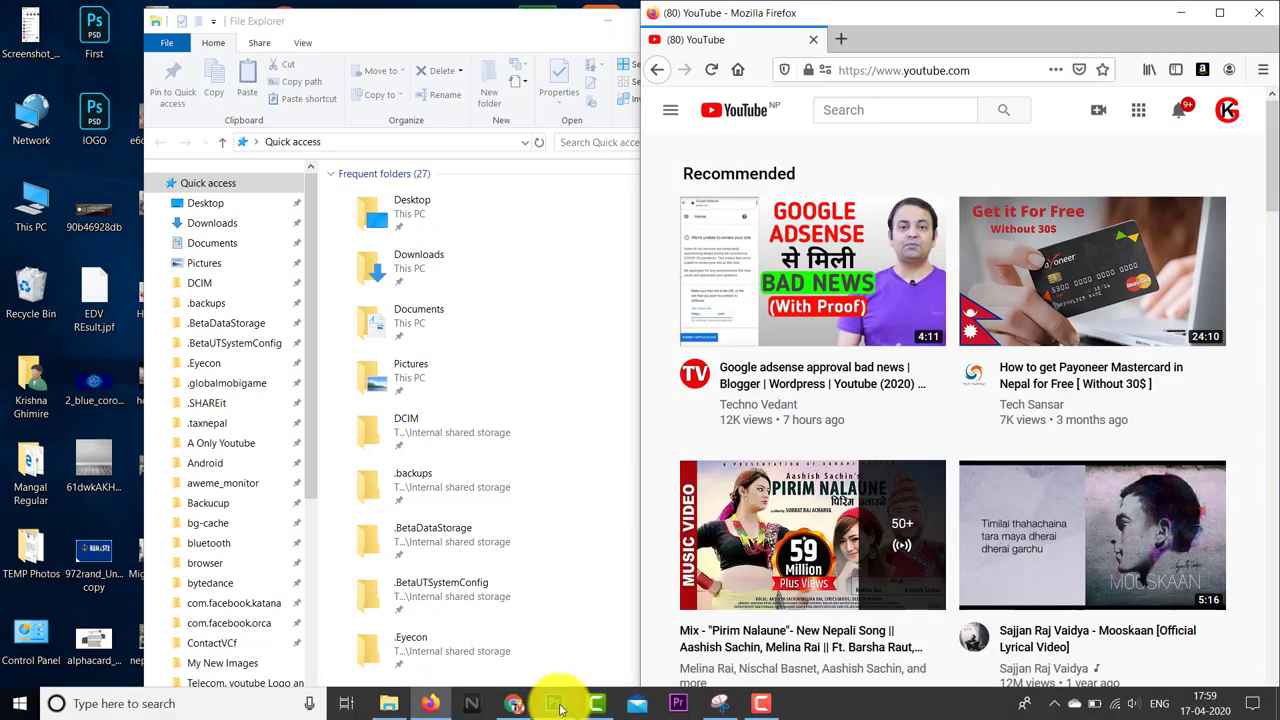
pyautogui.moveTo(565, 716)
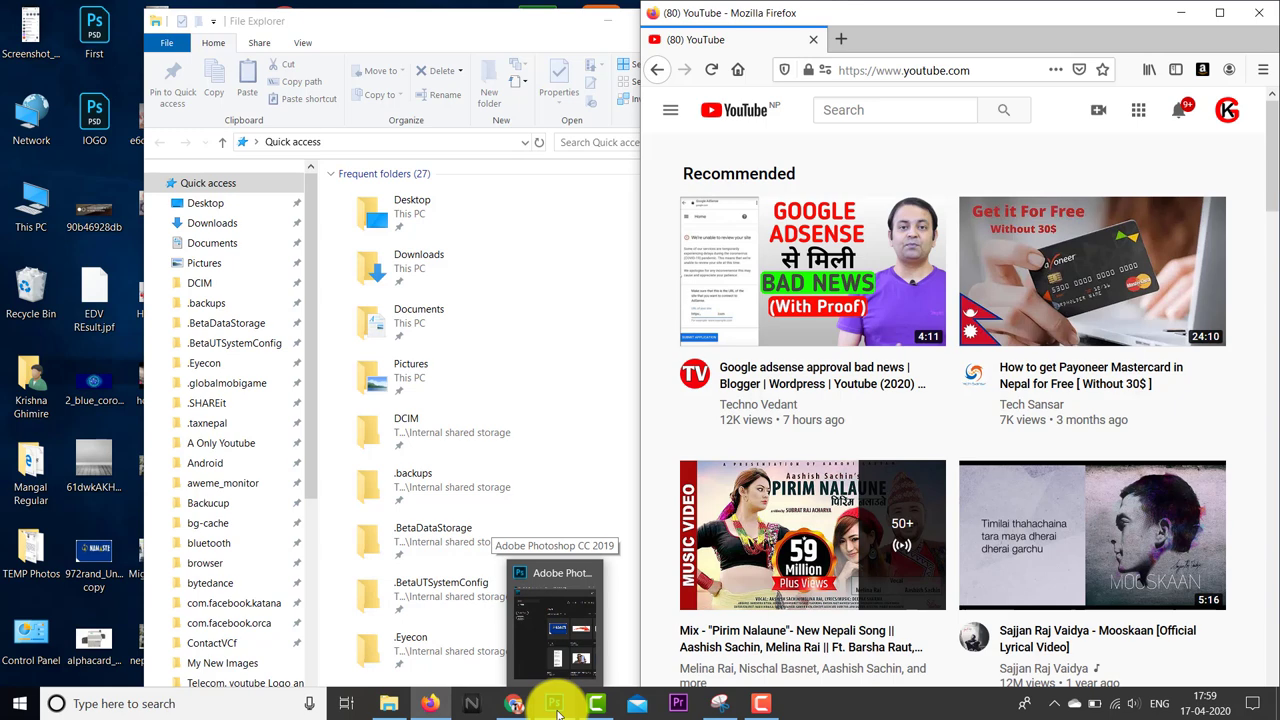
pyautogui.moveTo(1123, 366)
pyautogui.hotkey('alt', 'Tab')
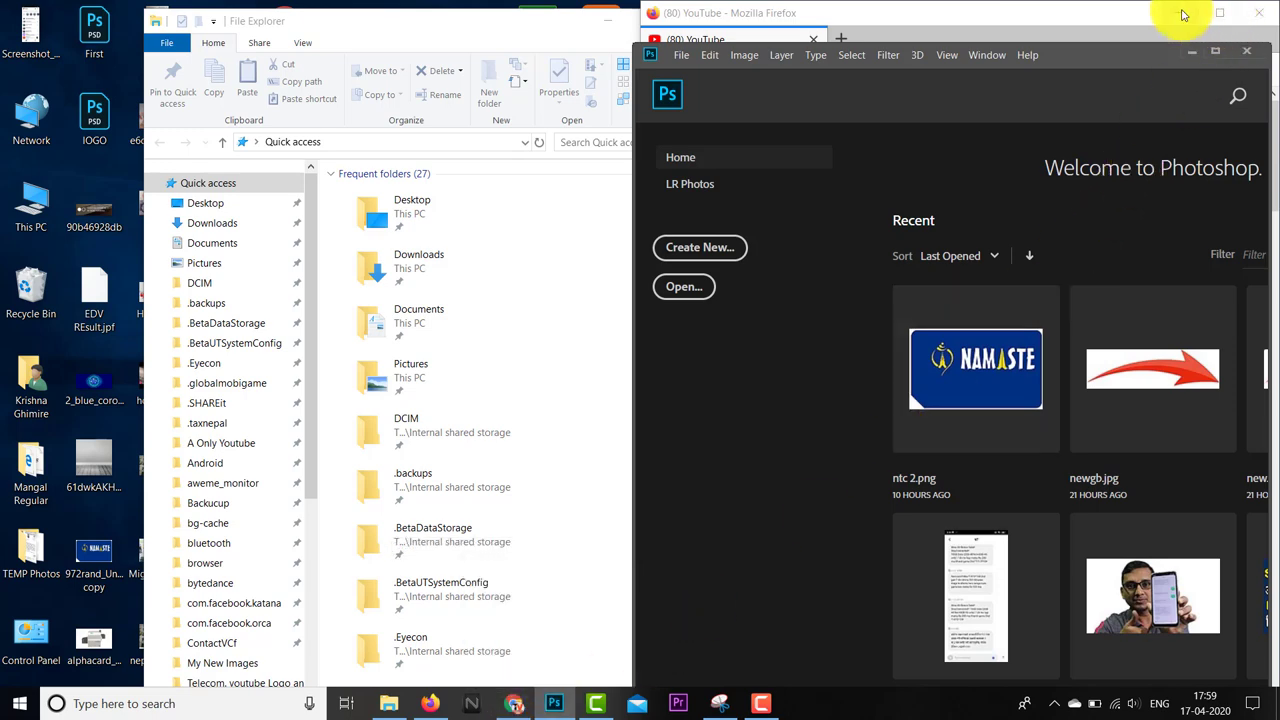
# Minimize the Firefox, Photoshop and File Explorer windows to clear the desktop
pyautogui.click(1181, 13)
pyautogui.click(1215, 50)
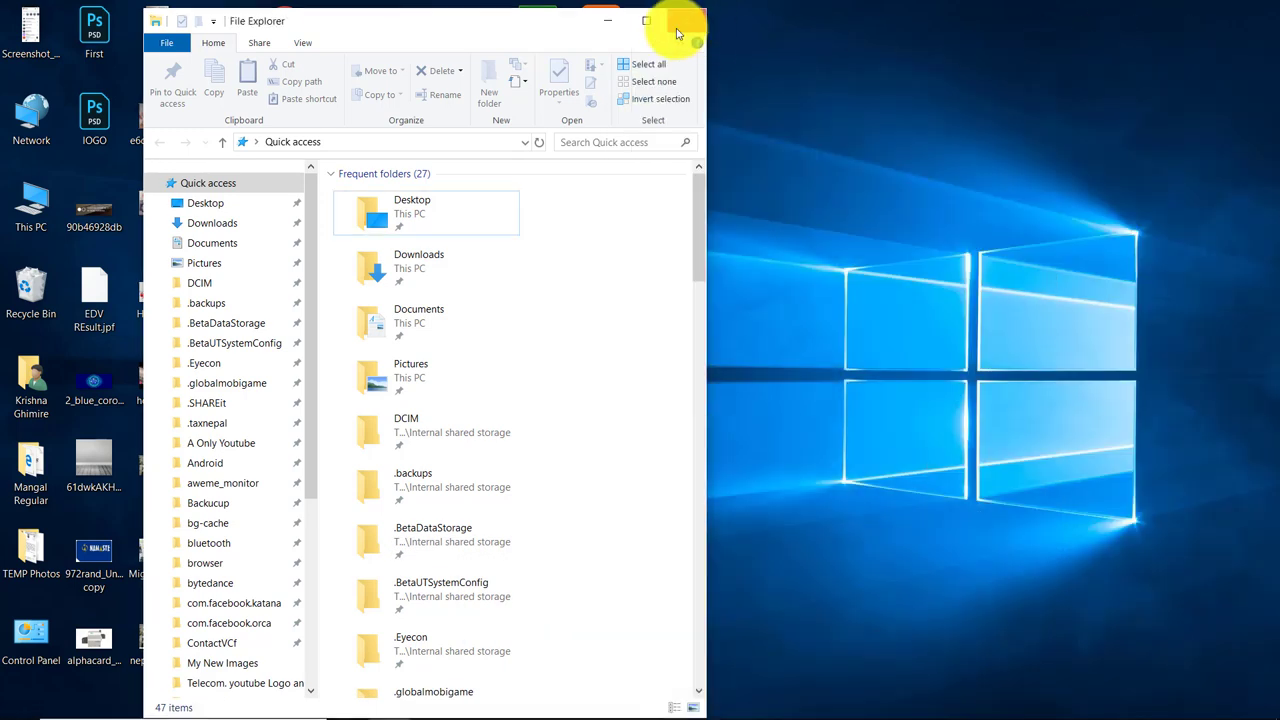
pyautogui.click(607, 21)
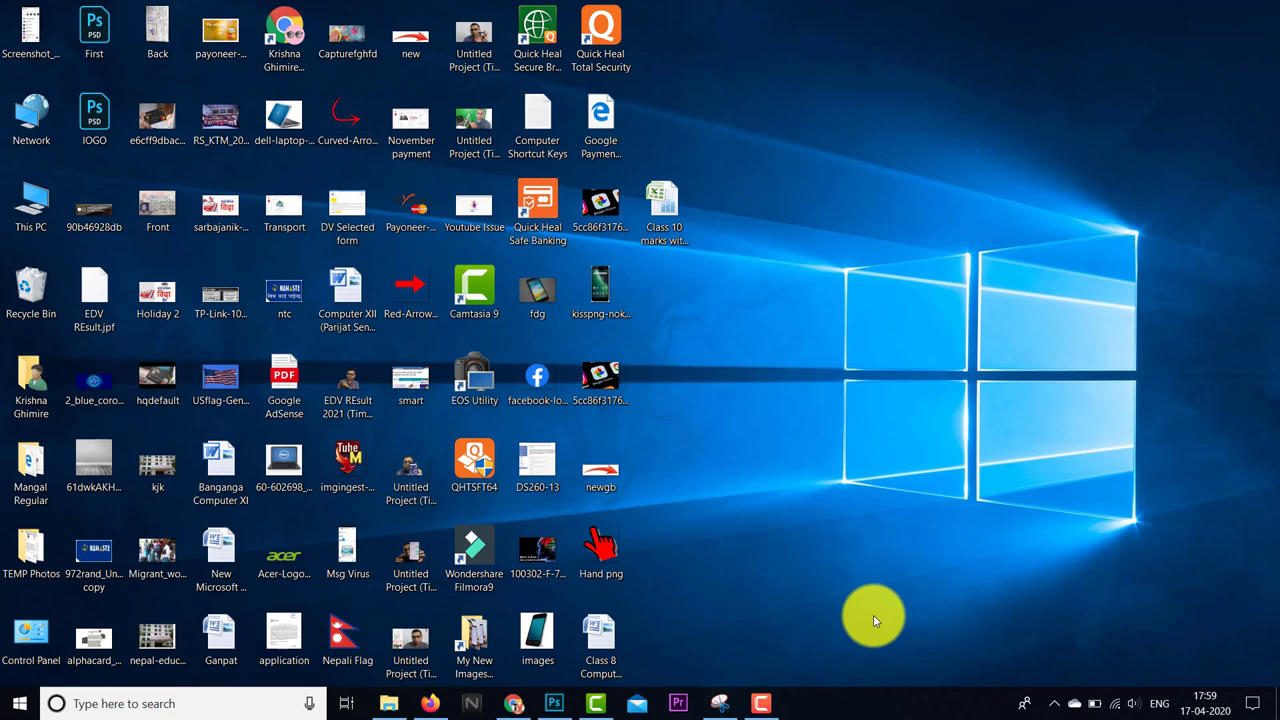
# Open the persistent window switcher, cycle through all open windows and switch to the Chrome channel dashboard
pyautogui.hotkey('ctrl', 'alt', 'Tab')
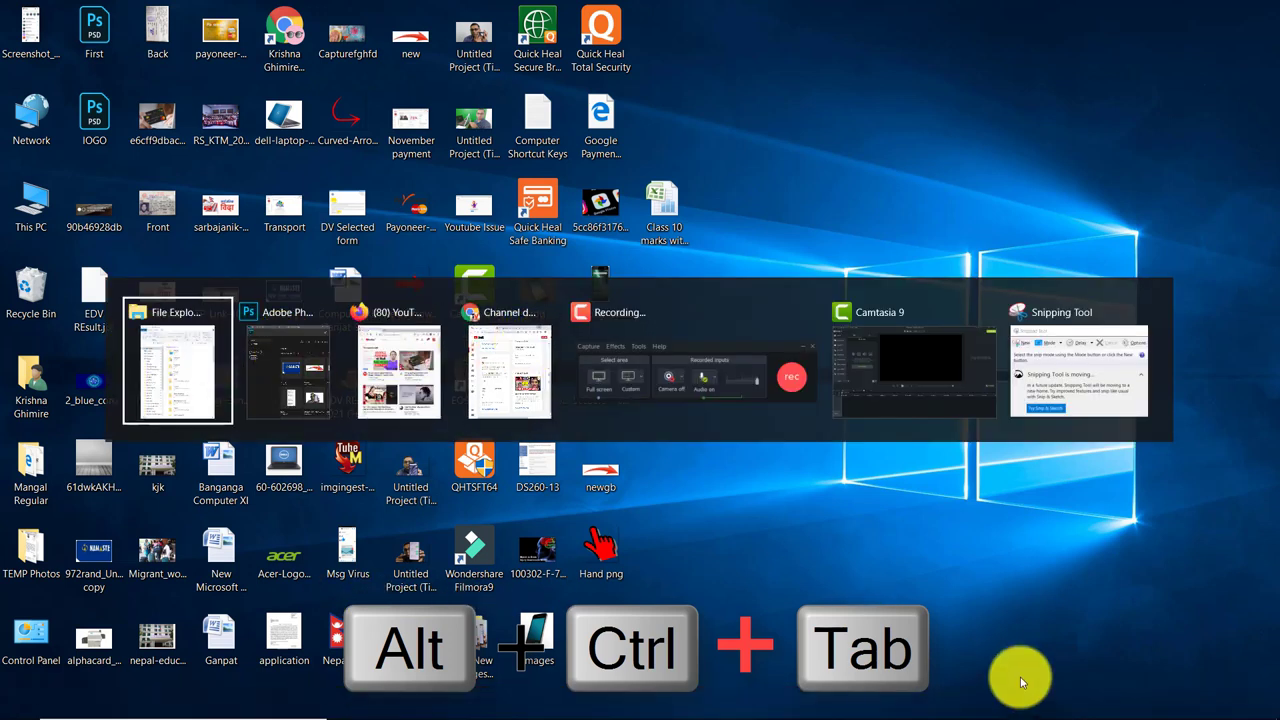
pyautogui.press('Tab')
pyautogui.press('Tab')
pyautogui.press('Tab')
pyautogui.press('Tab')
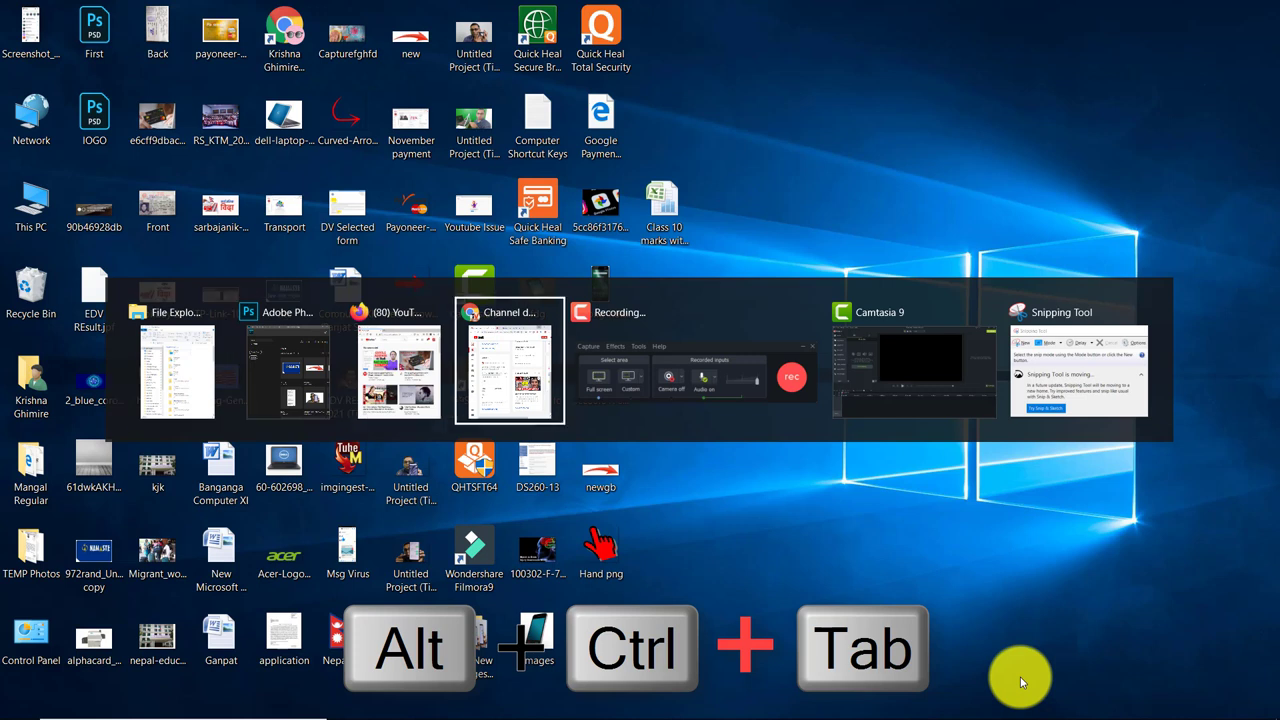
pyautogui.press('Tab')
pyautogui.press('Tab')
pyautogui.press('Tab')
pyautogui.press('Tab')
pyautogui.press('Tab')
pyautogui.press('Tab')
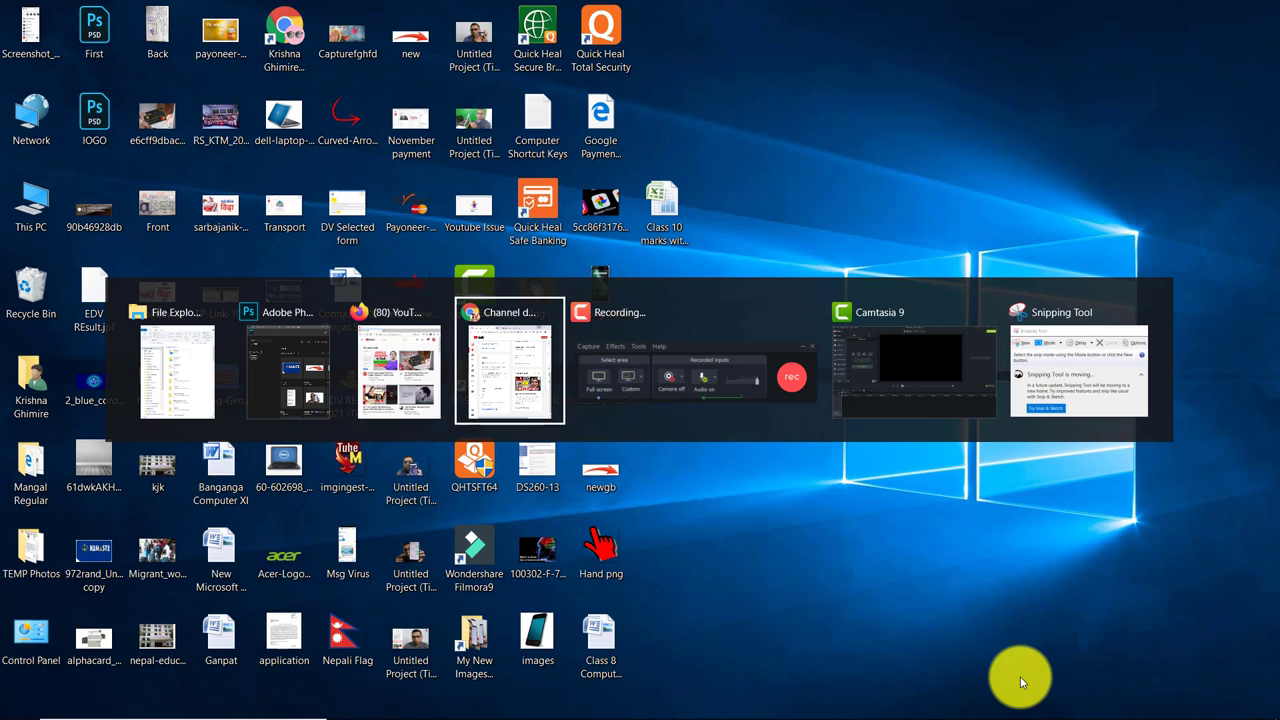
pyautogui.press('alt')
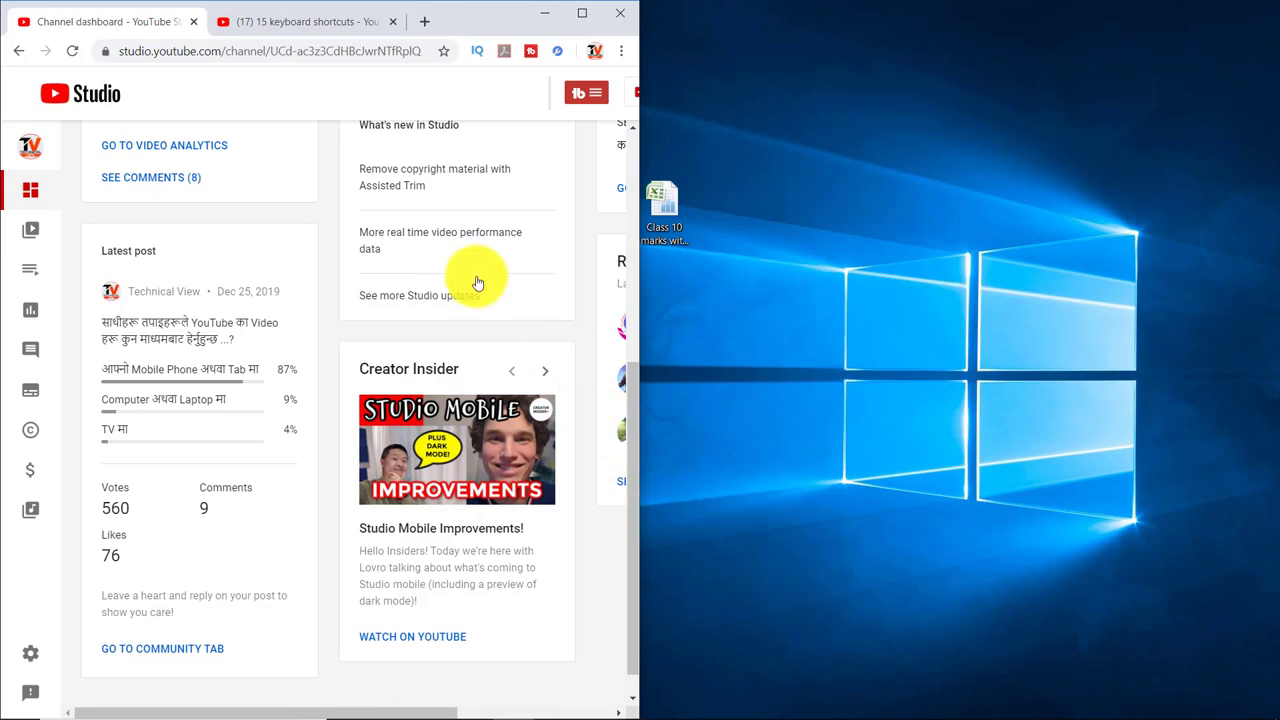
# Maximize and then minimize the Chrome window, and switch to Desktop 2
pyautogui.click(582, 13)
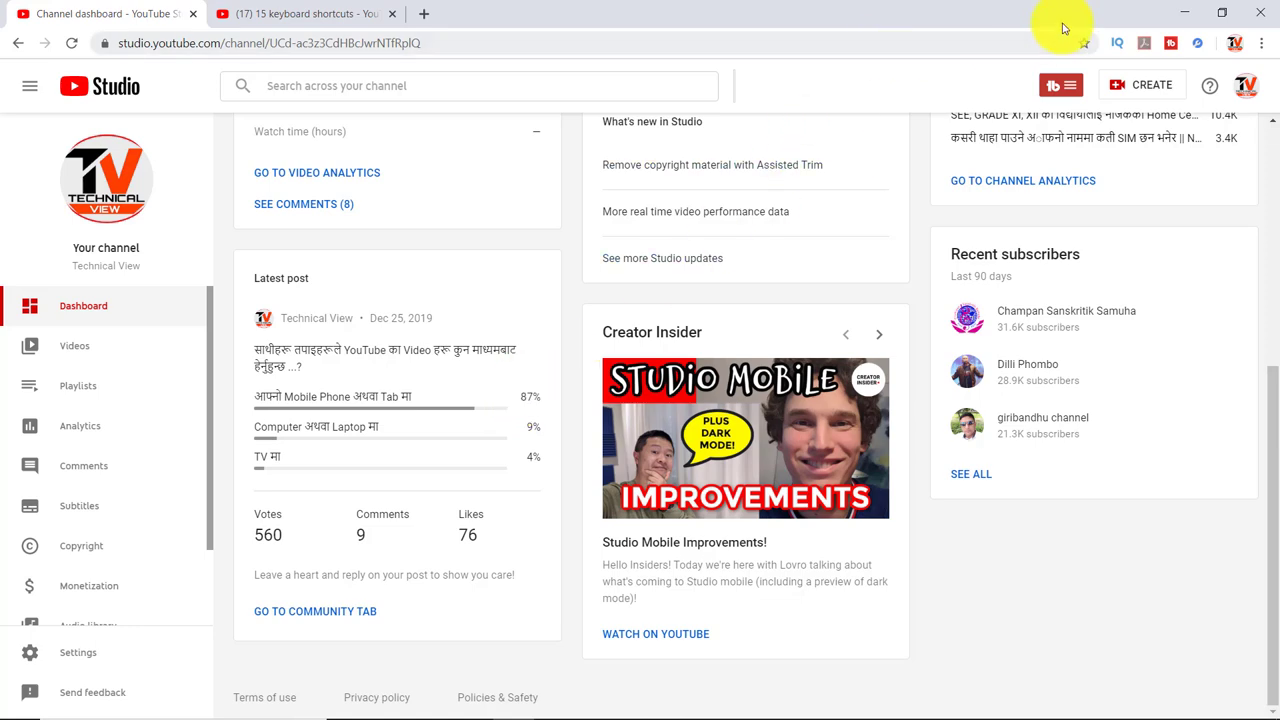
pyautogui.click(1183, 14)
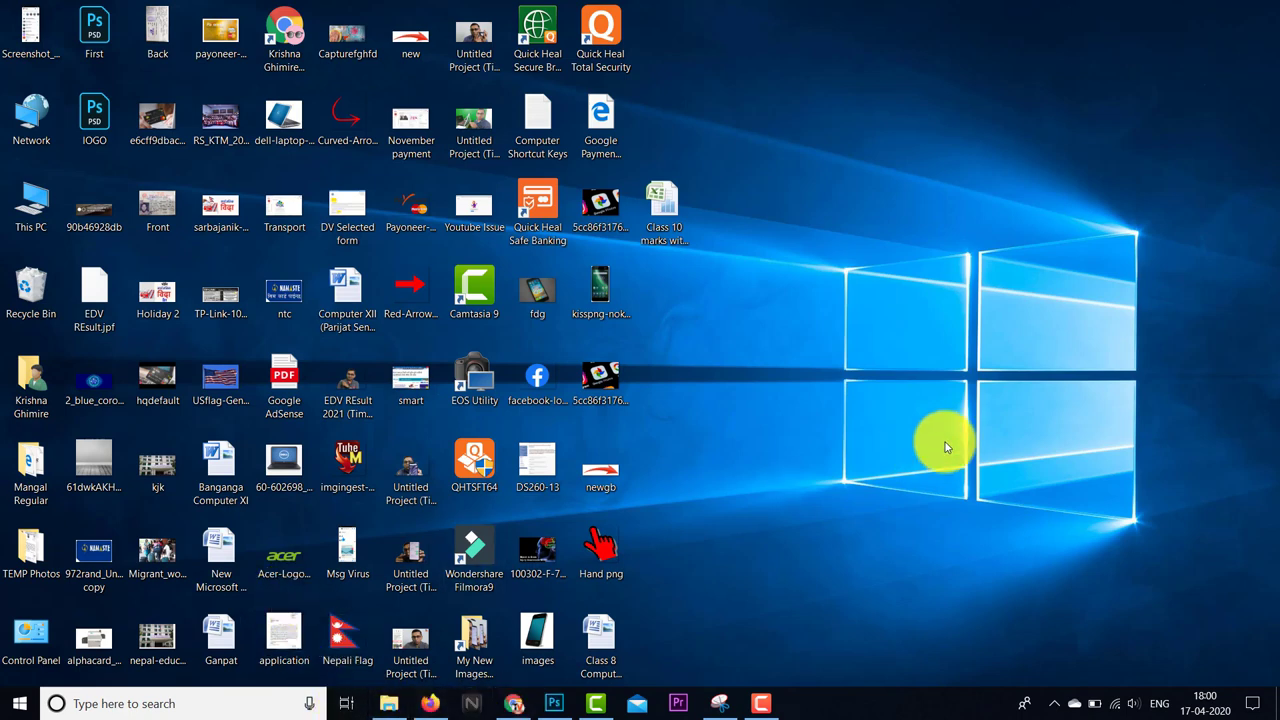
pyautogui.press('super+Tab')
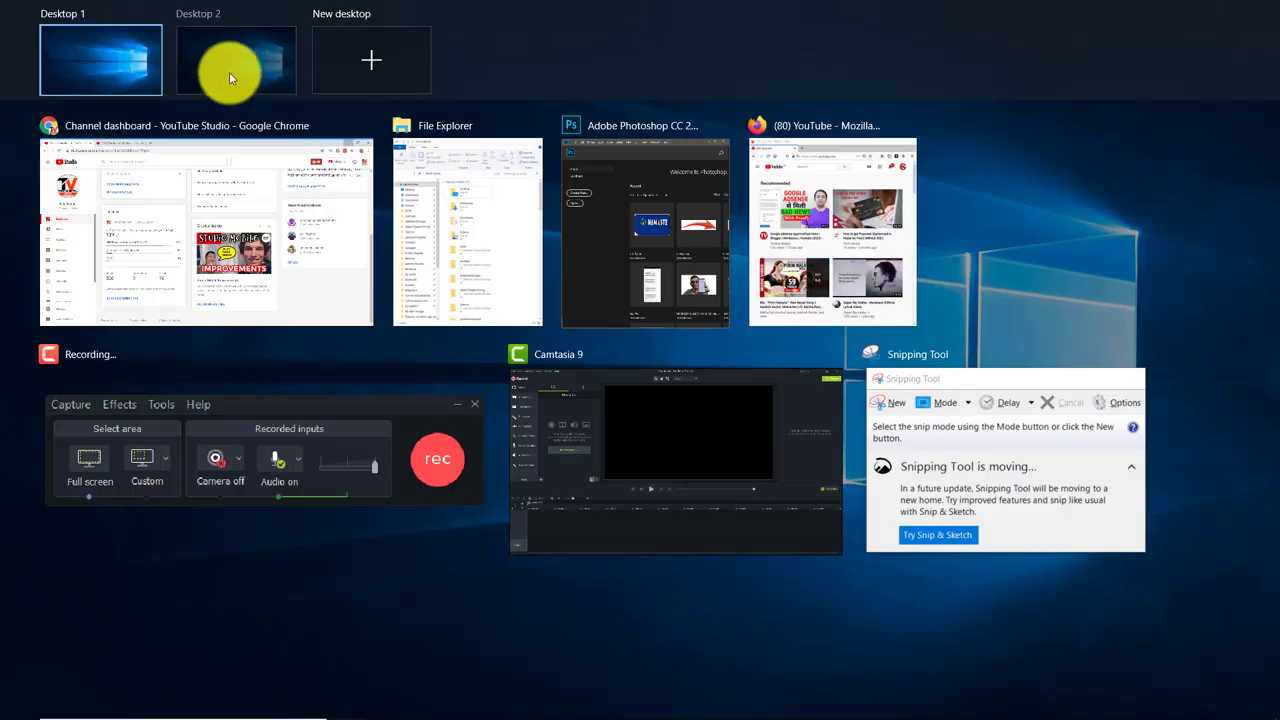
pyautogui.click(229, 70)
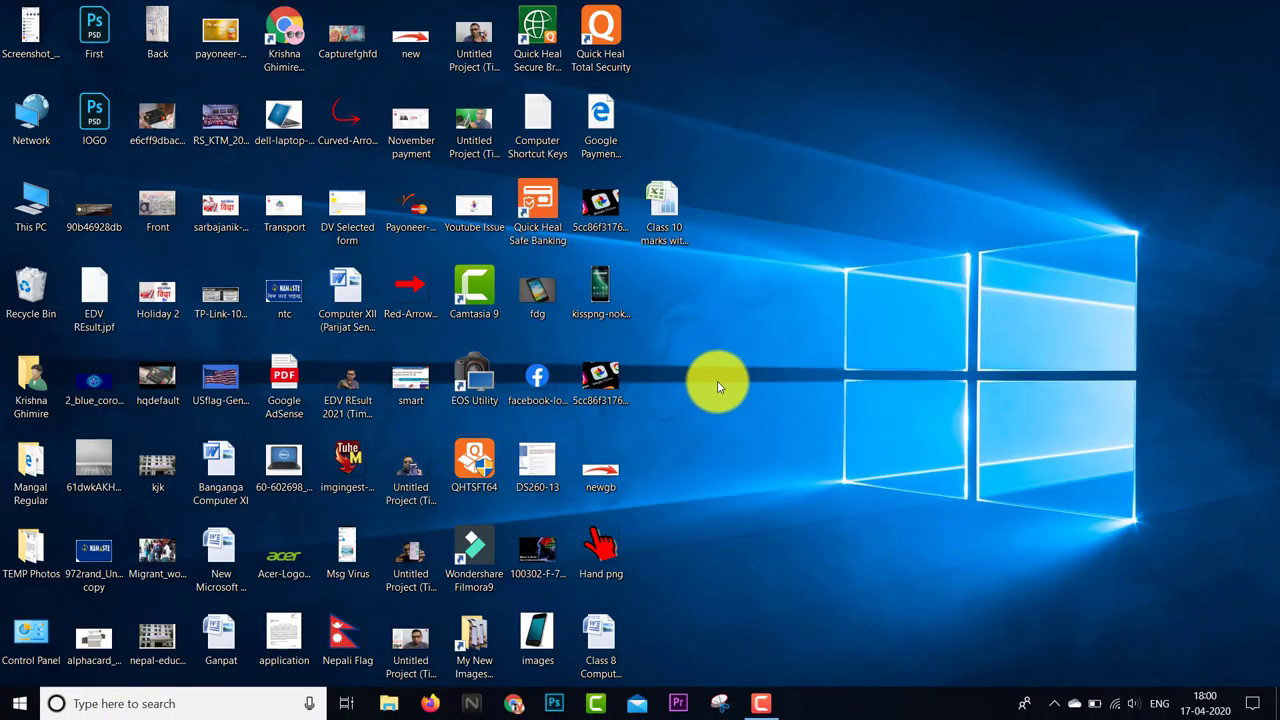
# Open a new File Explorer window on this desktop and go to the Thumbnail folder in Quick access
pyautogui.press('super+e')
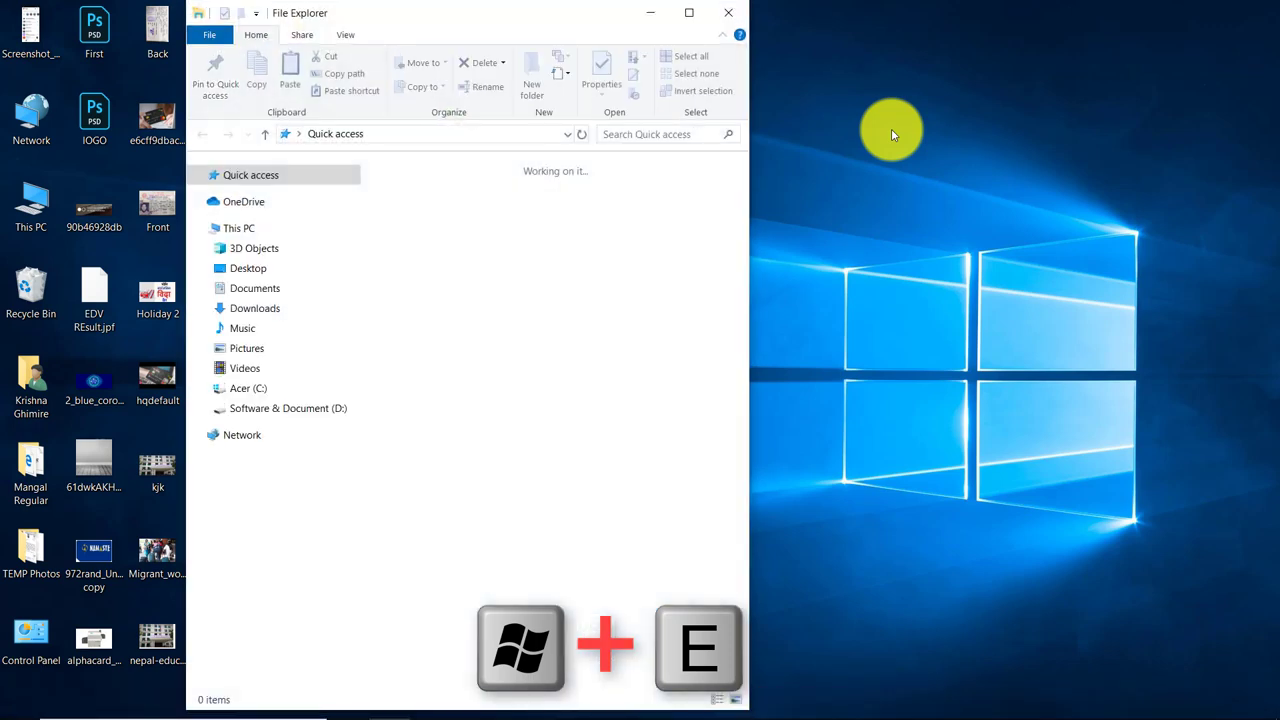
pyautogui.scroll(-2, 323, 409)
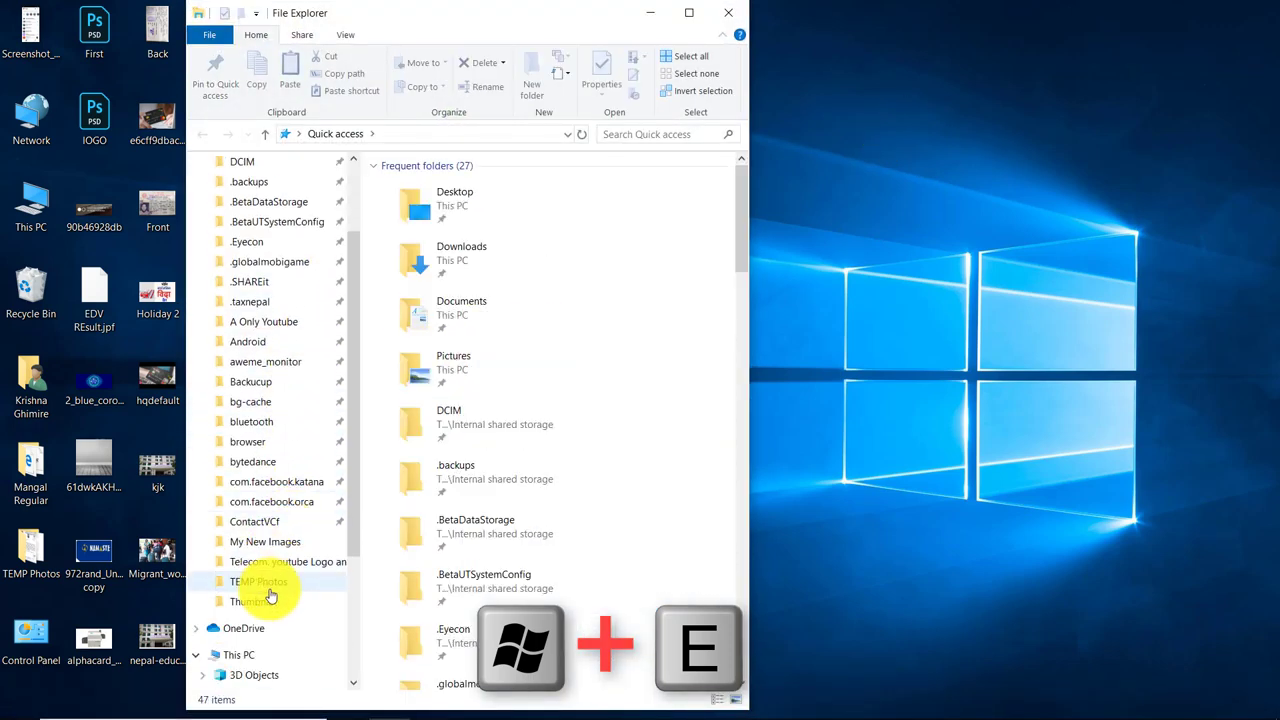
pyautogui.click(258, 600)
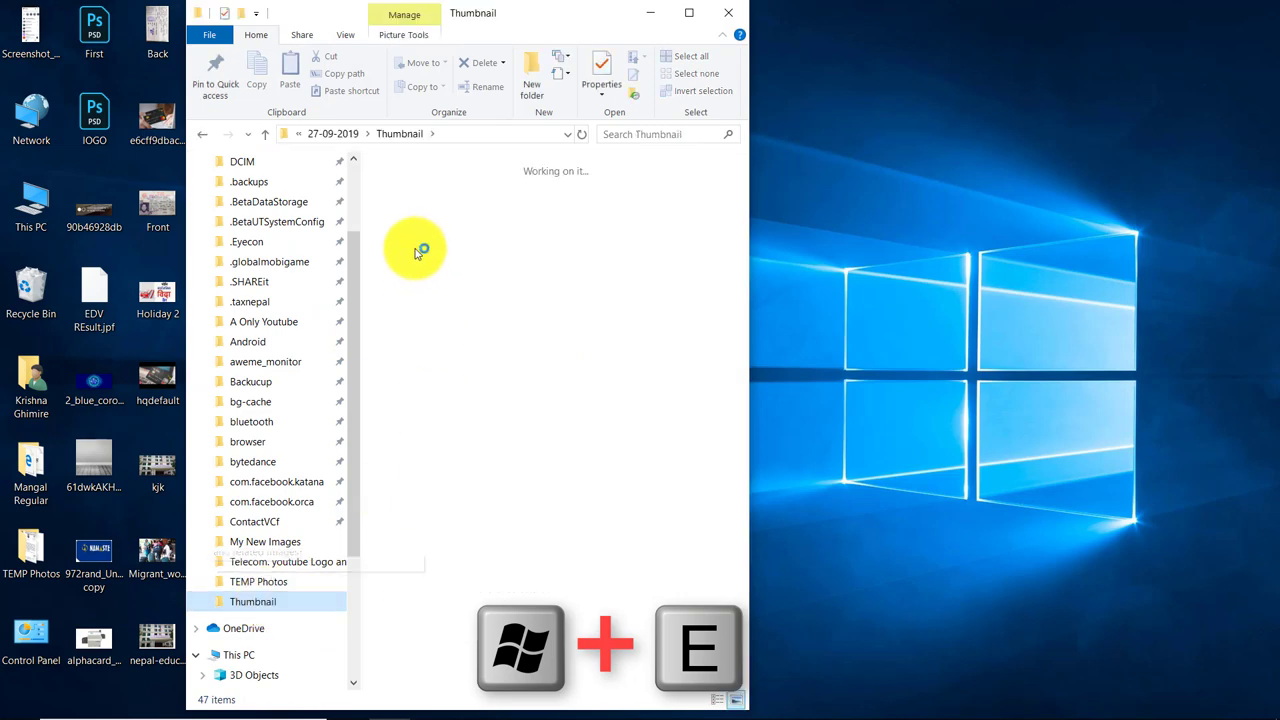
# Close the Thumbnail folder window, and open and close This PC and a new File Explorer window in turn
pyautogui.click(730, 12)
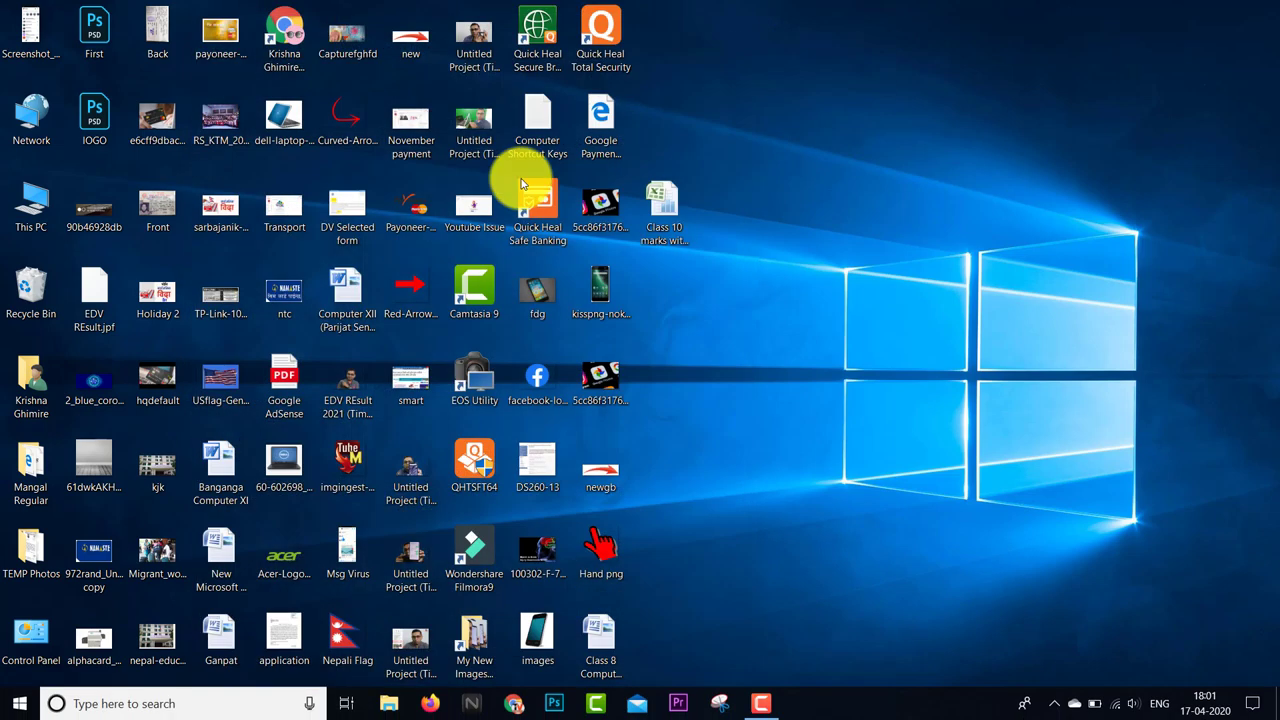
pyautogui.doubleClick(42, 208)
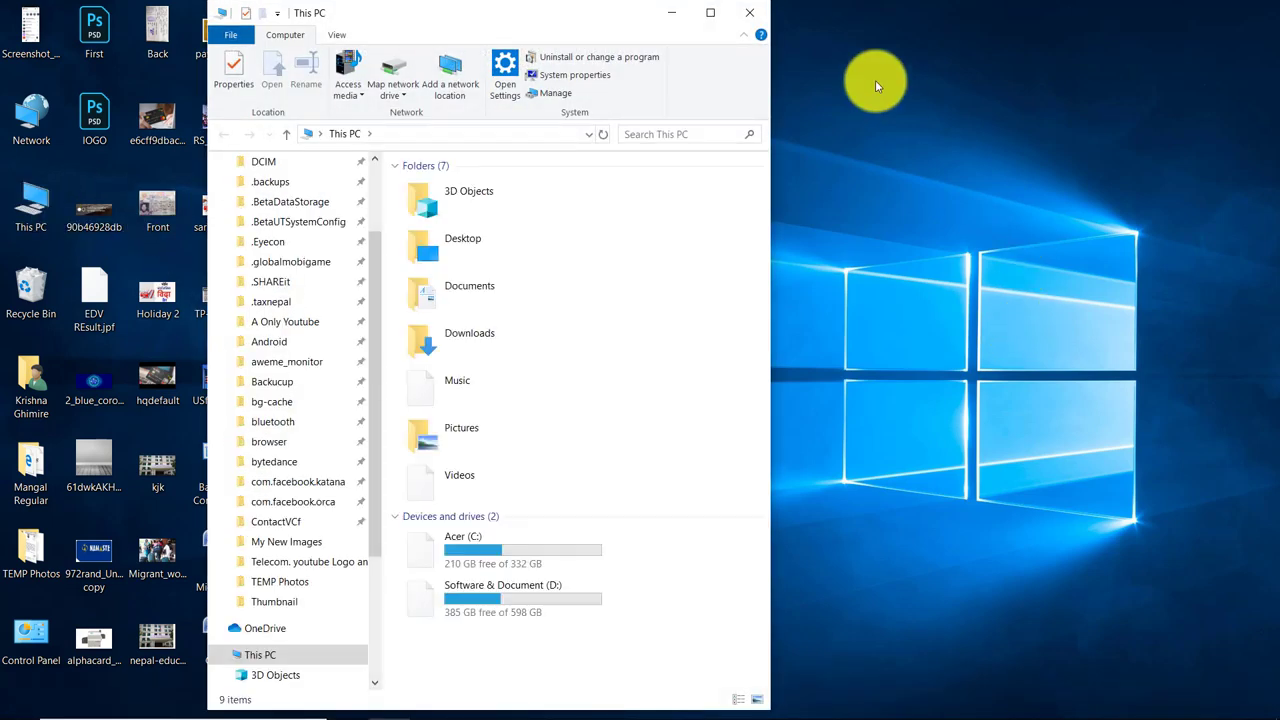
pyautogui.click(754, 16)
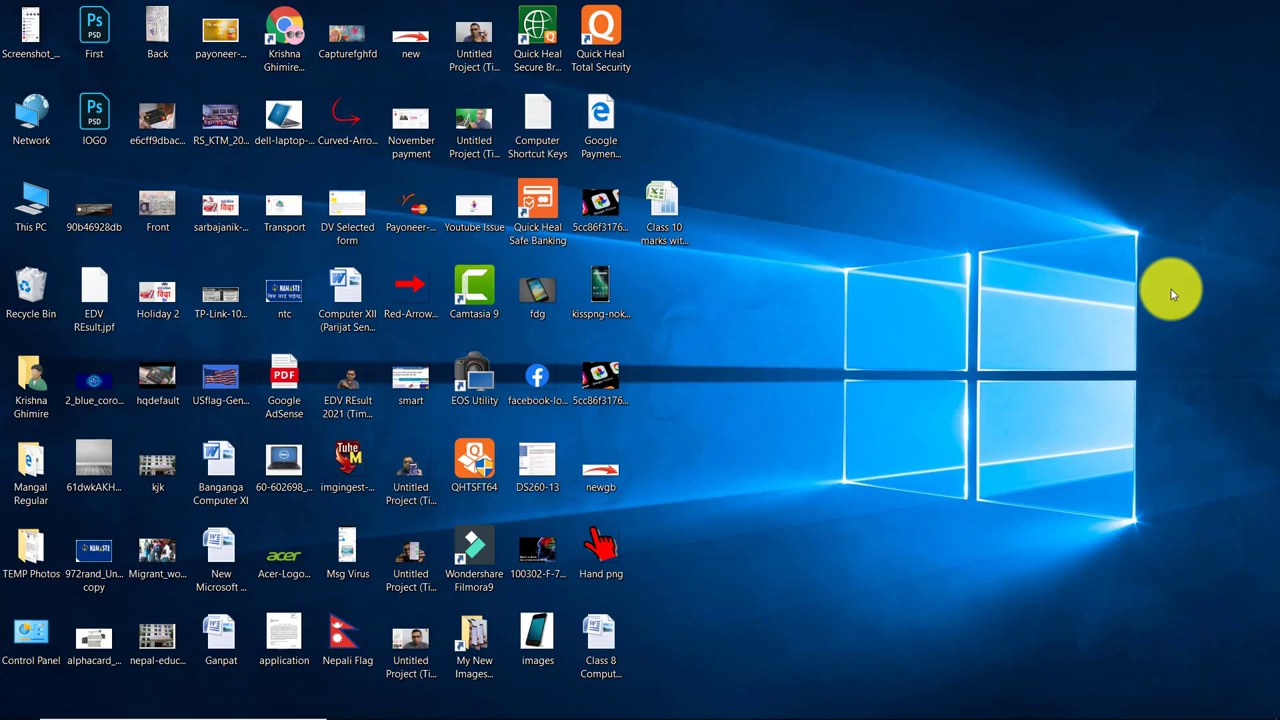
pyautogui.press('super+e')
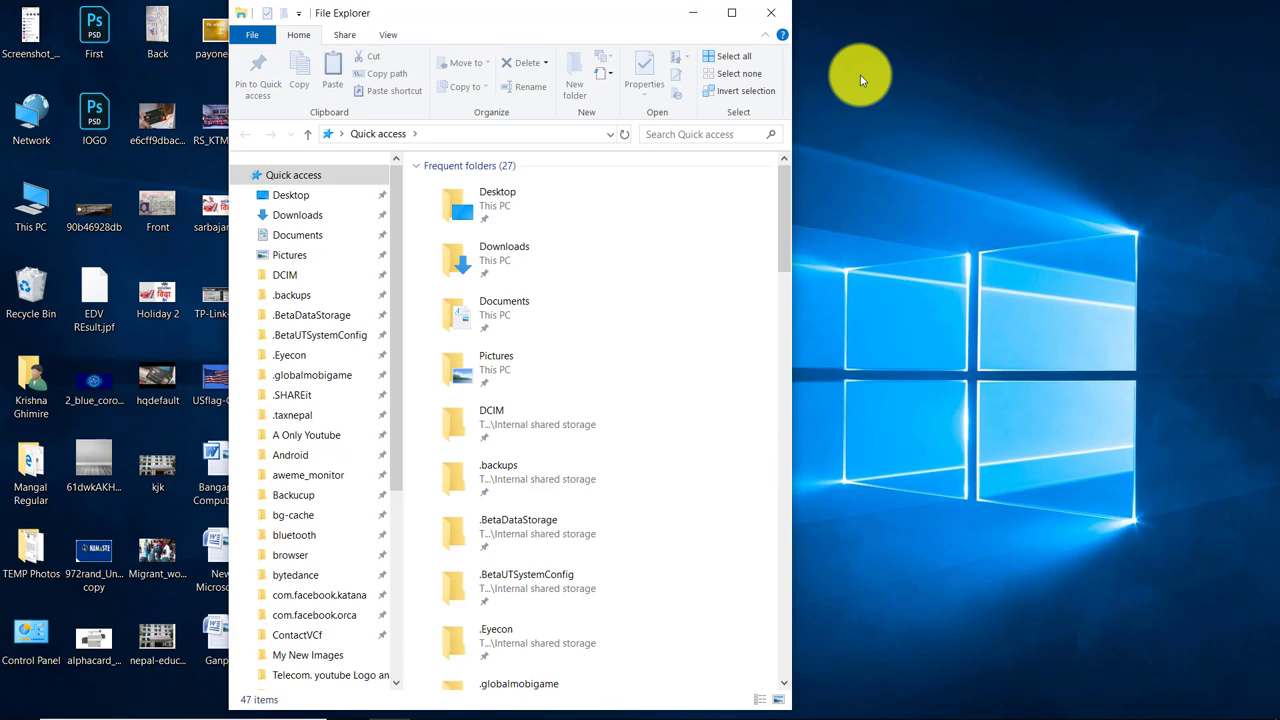
pyautogui.click(779, 14)
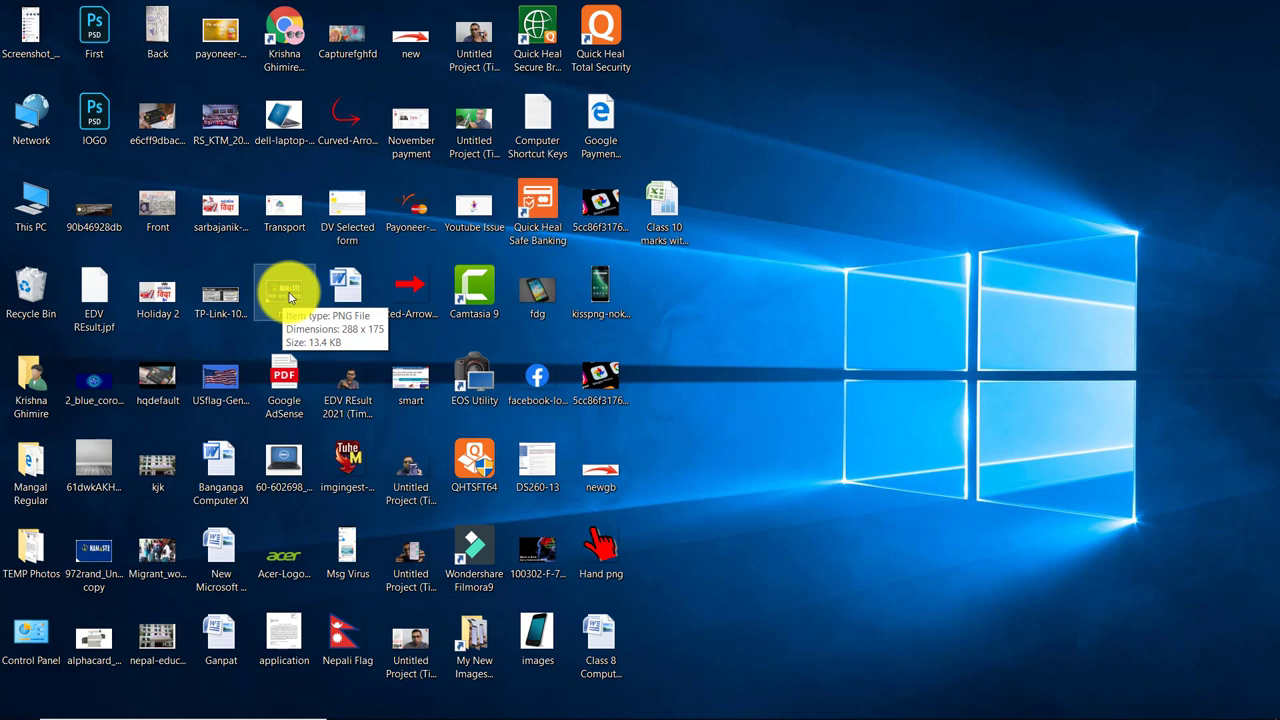
# Start Magnifier and enlarge the screen around the ntc desktop image to 600%
pyautogui.press('super+plus')
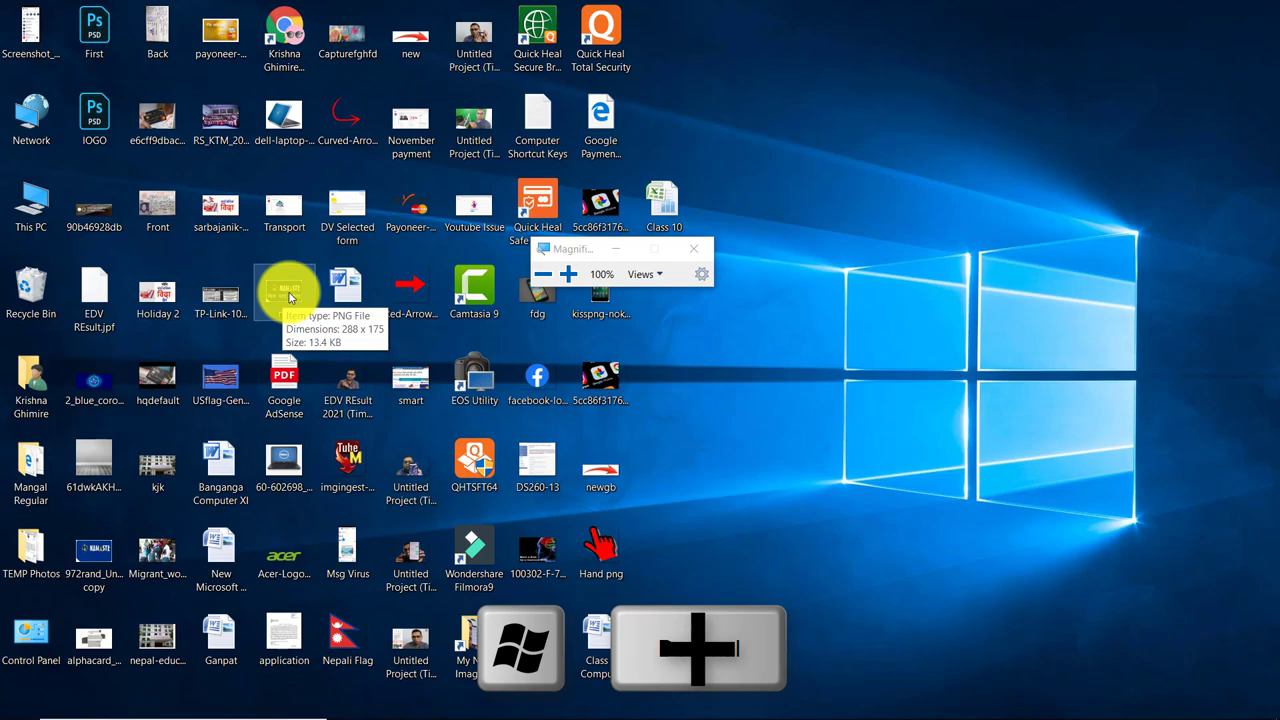
pyautogui.press('super+plus')
pyautogui.press('super+plus')
pyautogui.press('super+plus')
pyautogui.press('super+plus')
pyautogui.press('super+plus')
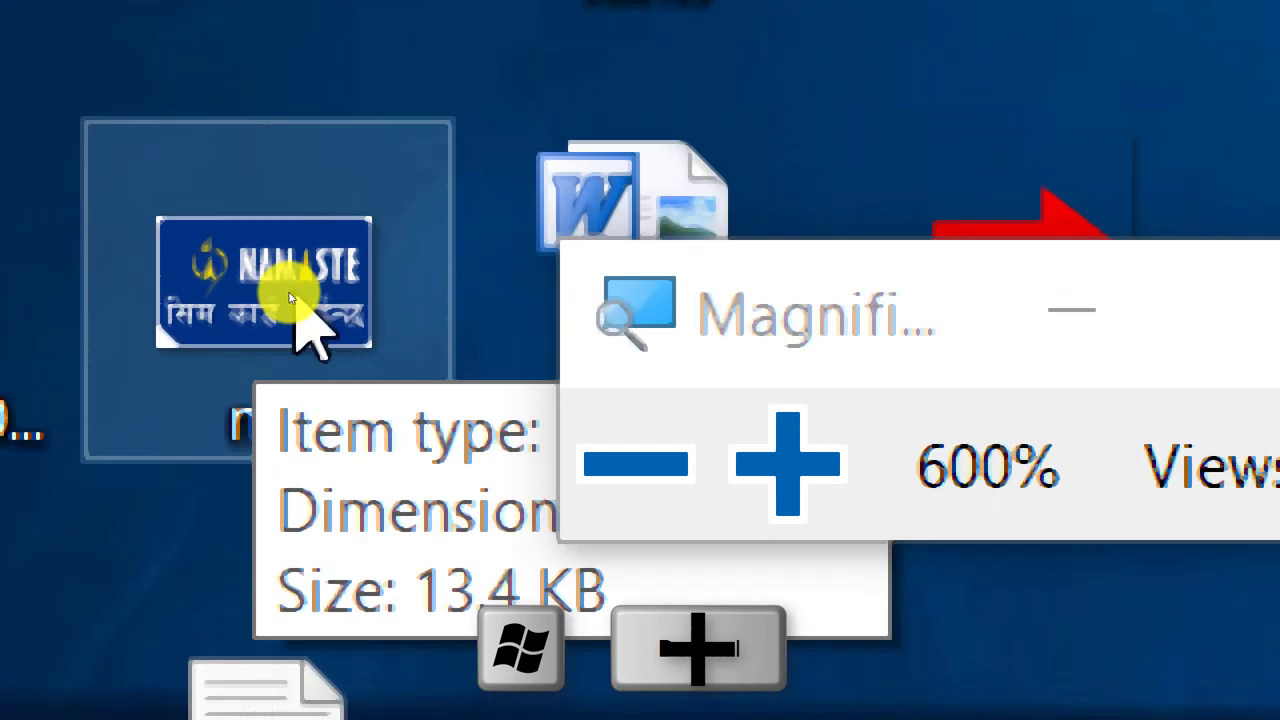
# Zoom Magnifier back out to 100% to show the whole desktop
pyautogui.press('super+minus')
pyautogui.press('super+minus')
pyautogui.press('super+minus')
pyautogui.press('super+minus')
pyautogui.press('super+minus')
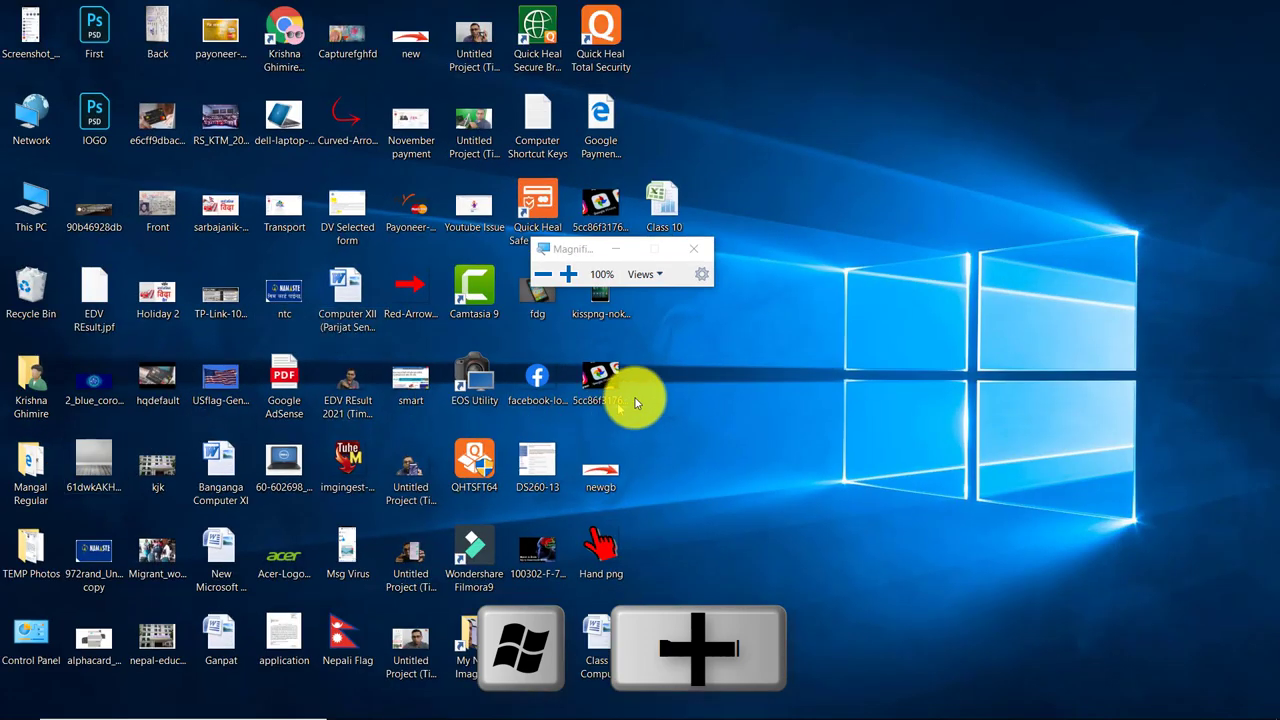
# Open the Google Photos logo picture from the desktop and magnify the screen to 500%
pyautogui.doubleClick(600, 208)
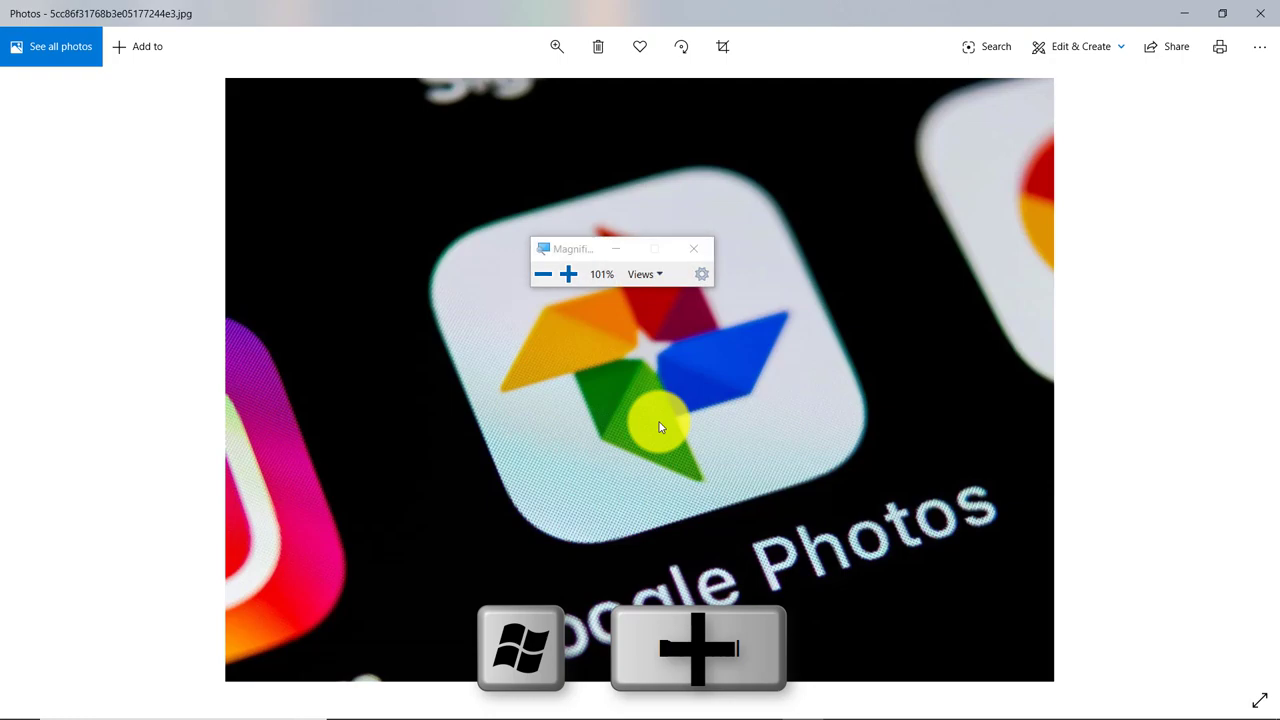
pyautogui.press('super+plus')
pyautogui.press('super+plus')
pyautogui.press('super+plus')
pyautogui.press('super+plus')
pyautogui.press('super+plus')
pyautogui.press('super+plus')
pyautogui.press('super+plus')
pyautogui.press('super+plus')
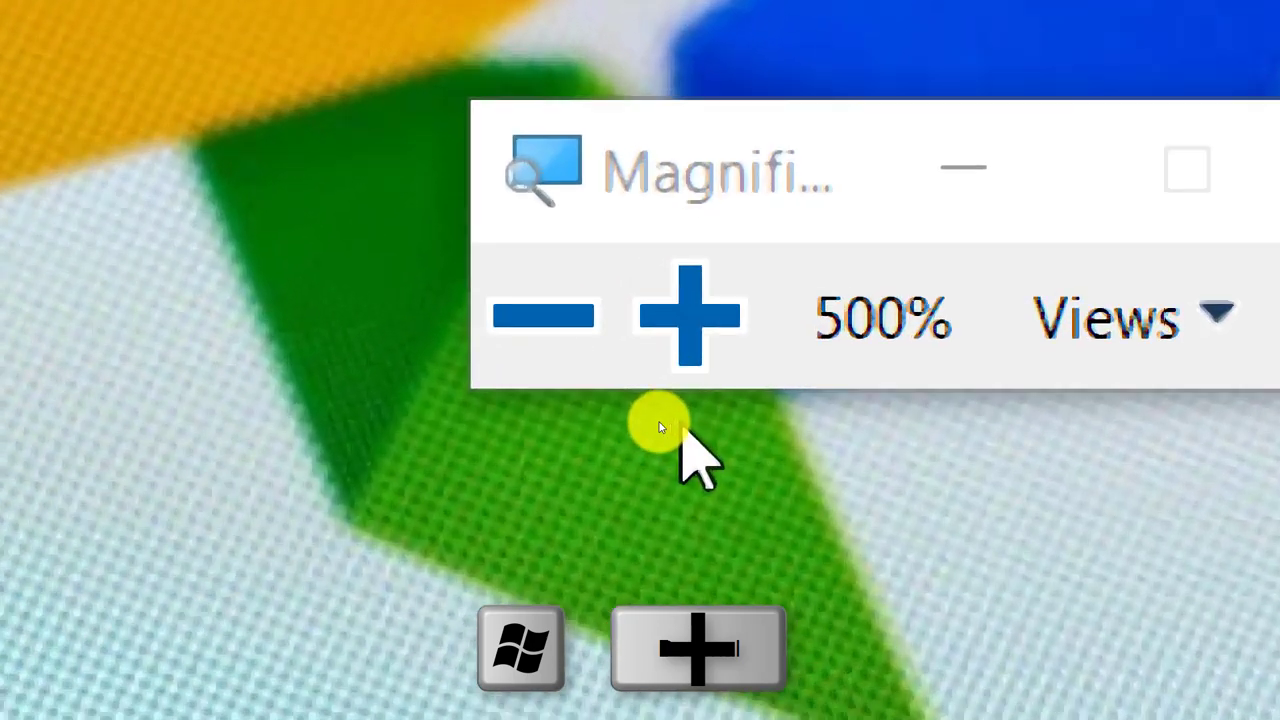
# Return the magnification to 100% and close both Magnifier and the picture
pyautogui.press('super+minus')
pyautogui.press('super+minus')
pyautogui.press('super+minus')
pyautogui.press('super+minus')
pyautogui.press('super+minus')
pyautogui.press('super+minus')
pyautogui.press('super+minus')
pyautogui.press('super+minus')
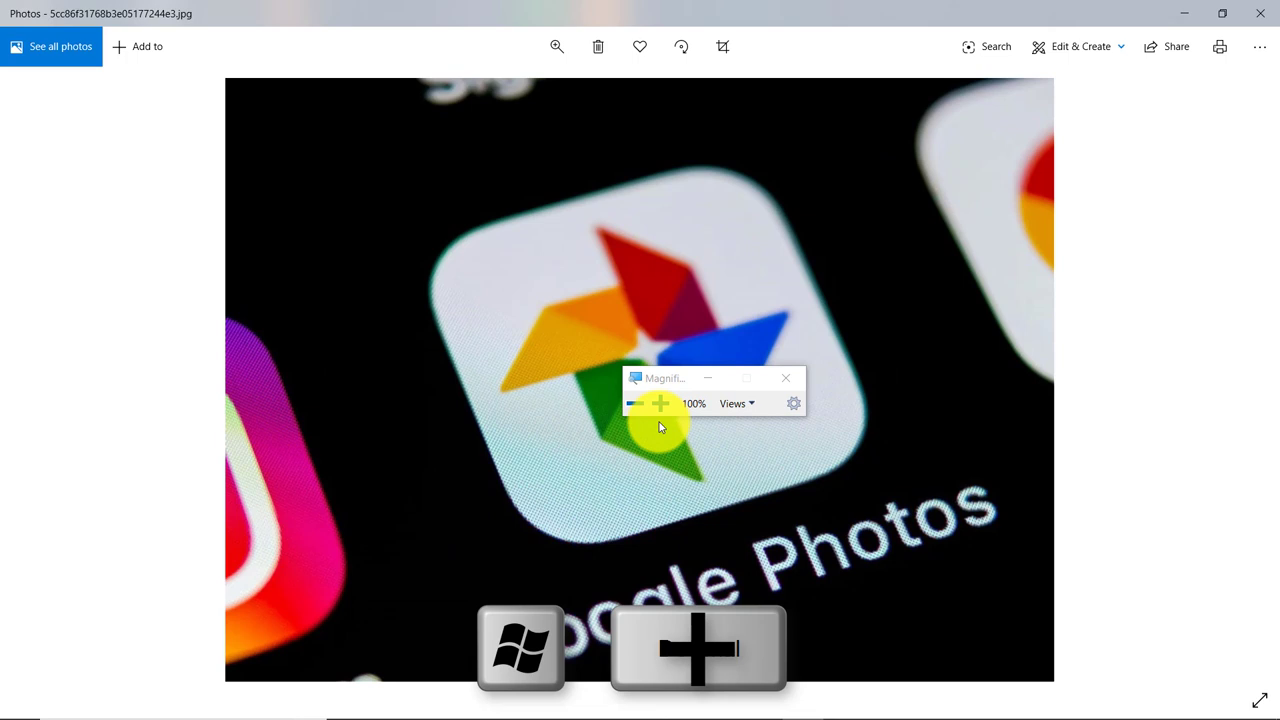
pyautogui.click(786, 378)
pyautogui.click(1258, 12)
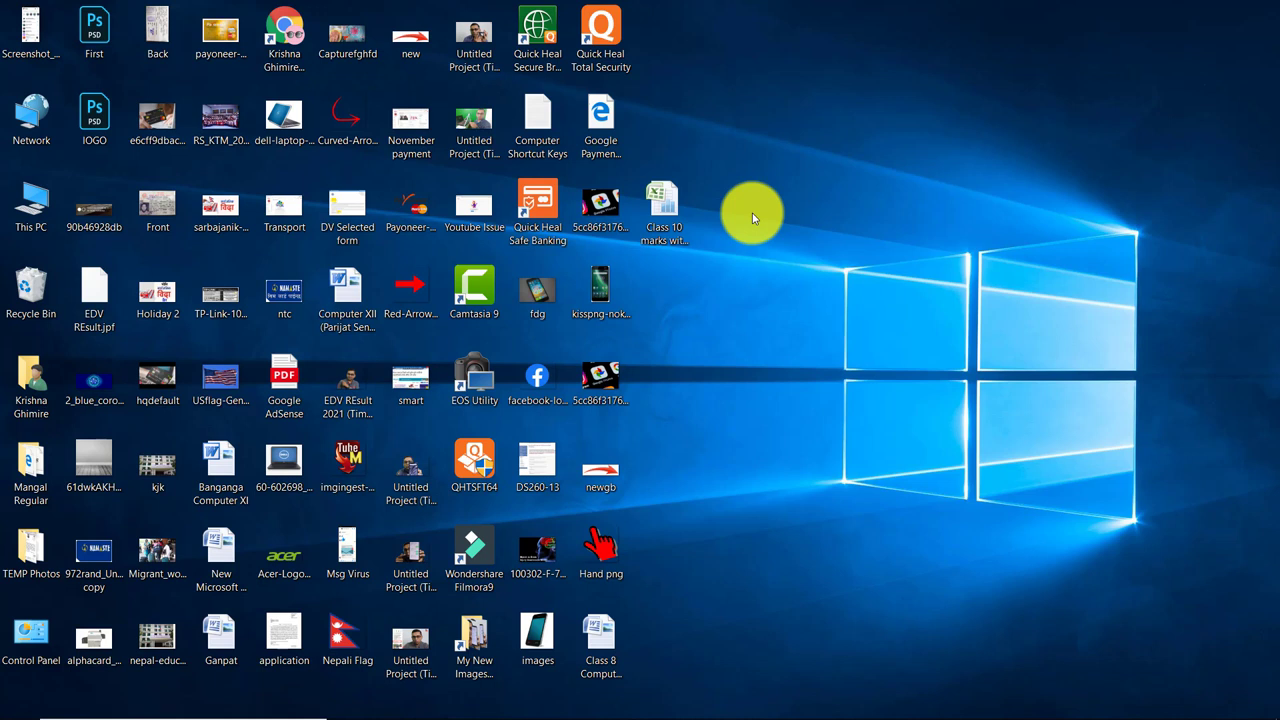
# Switch to the first virtual desktop through Task View
pyautogui.moveTo(1245, 712)
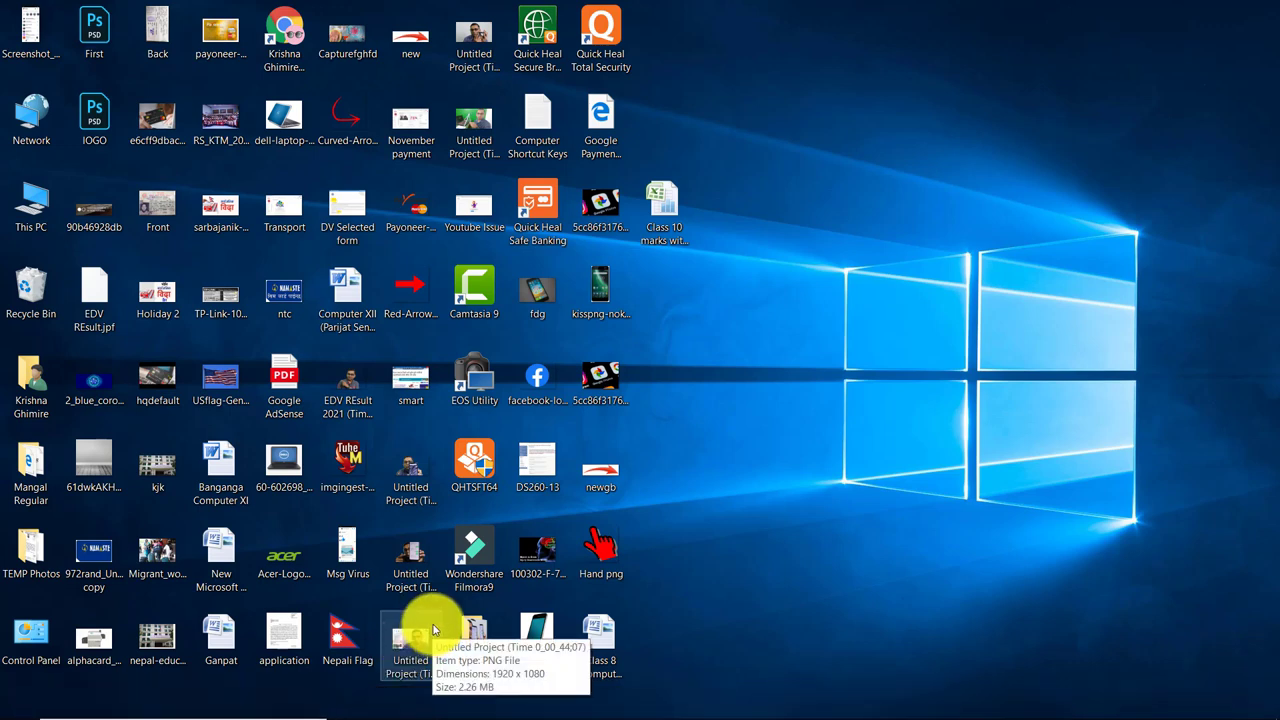
pyautogui.press('super+Tab')
pyautogui.click(102, 66)
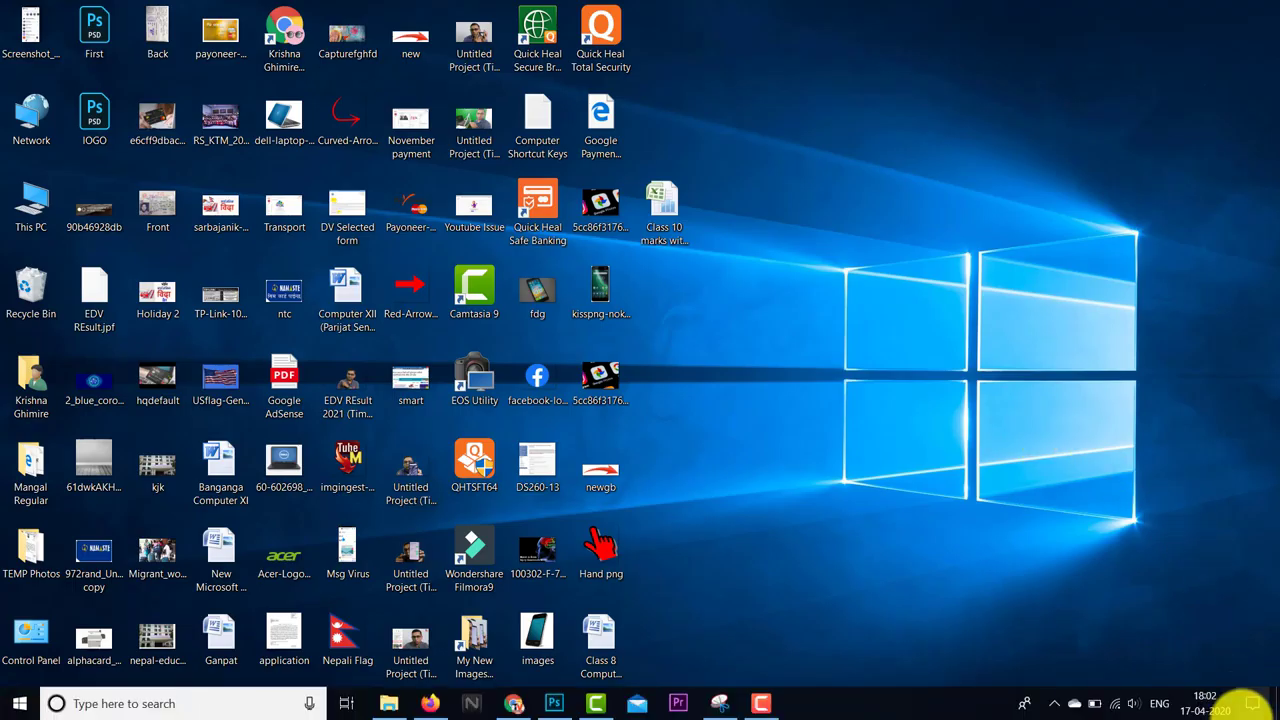
# Open and dismiss the Action Center twice to view the notifications and quick actions
pyautogui.click(1253, 704)
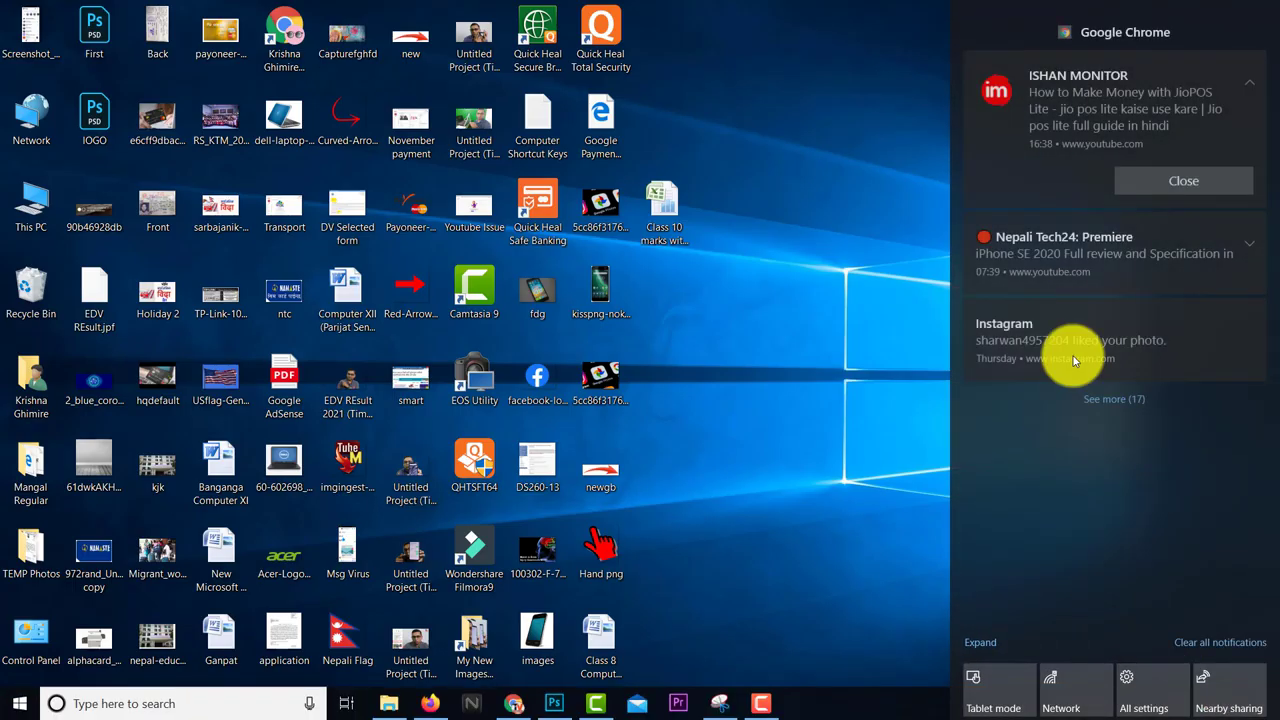
pyautogui.click(838, 360)
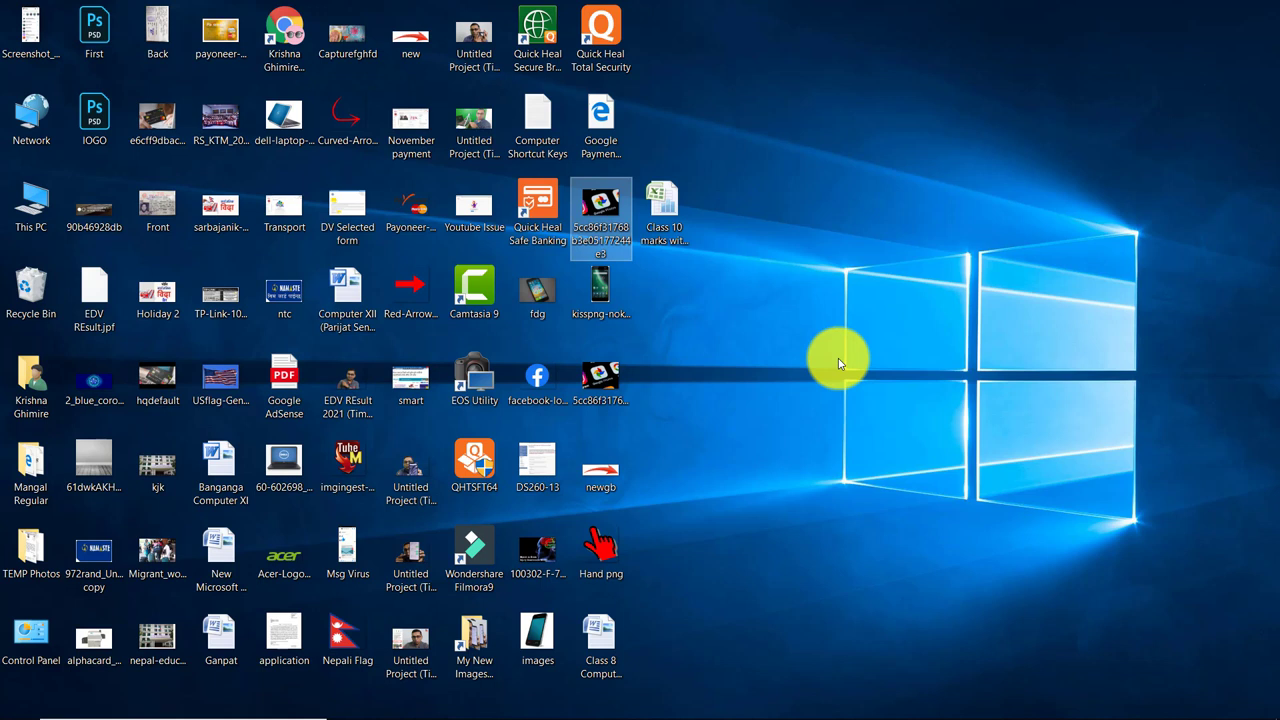
pyautogui.press('super+a')
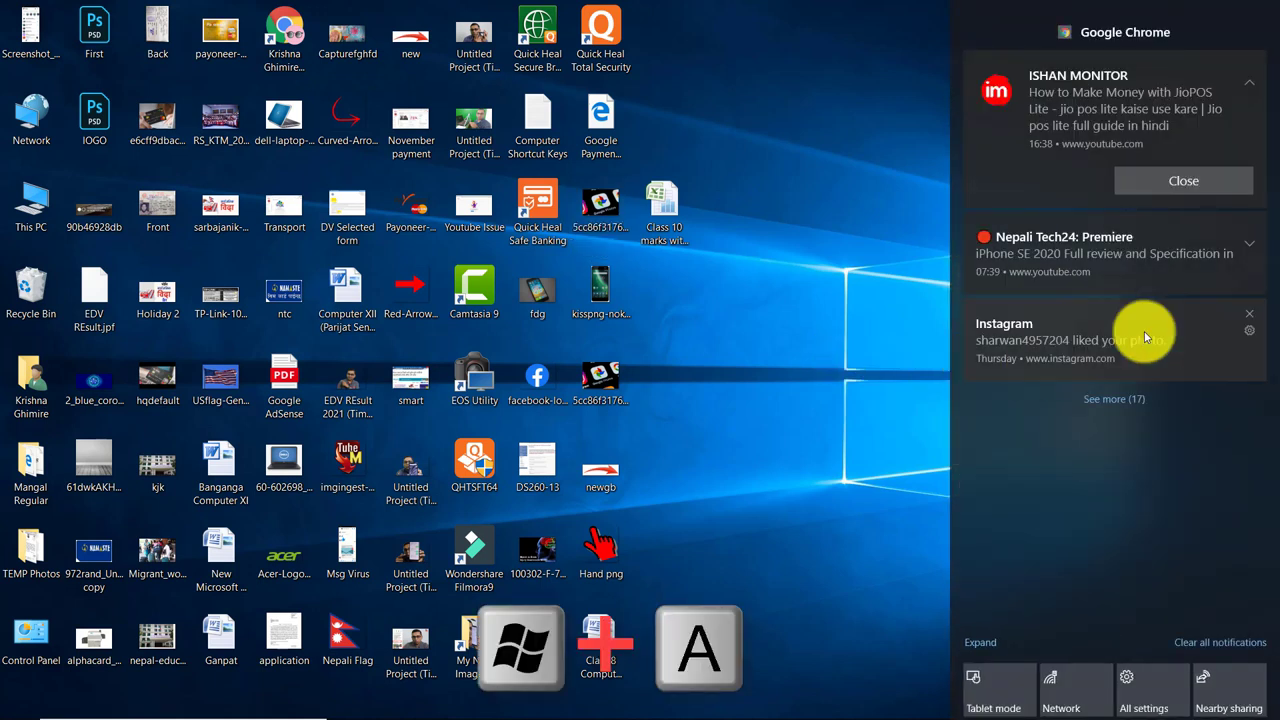
pyautogui.click(910, 412)
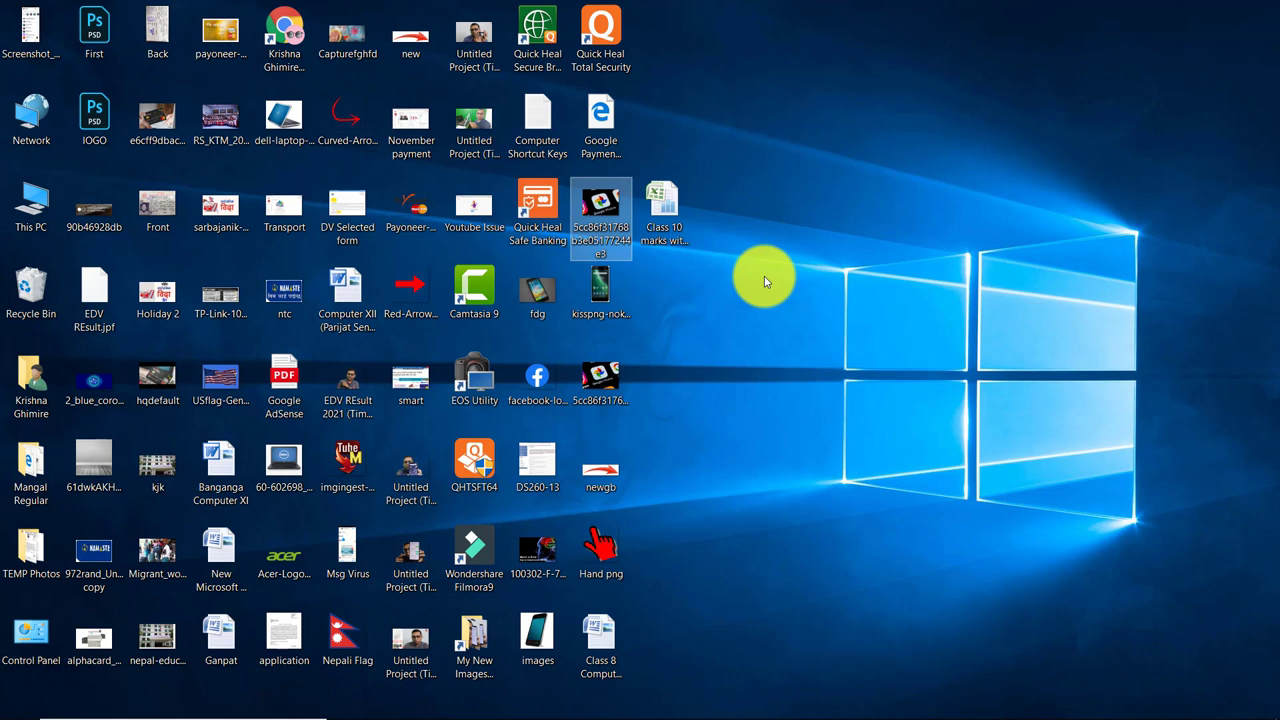
# Open Windows Settings, view the Network & Internet and Apps pages, and close Settings
pyautogui.press('super+i')
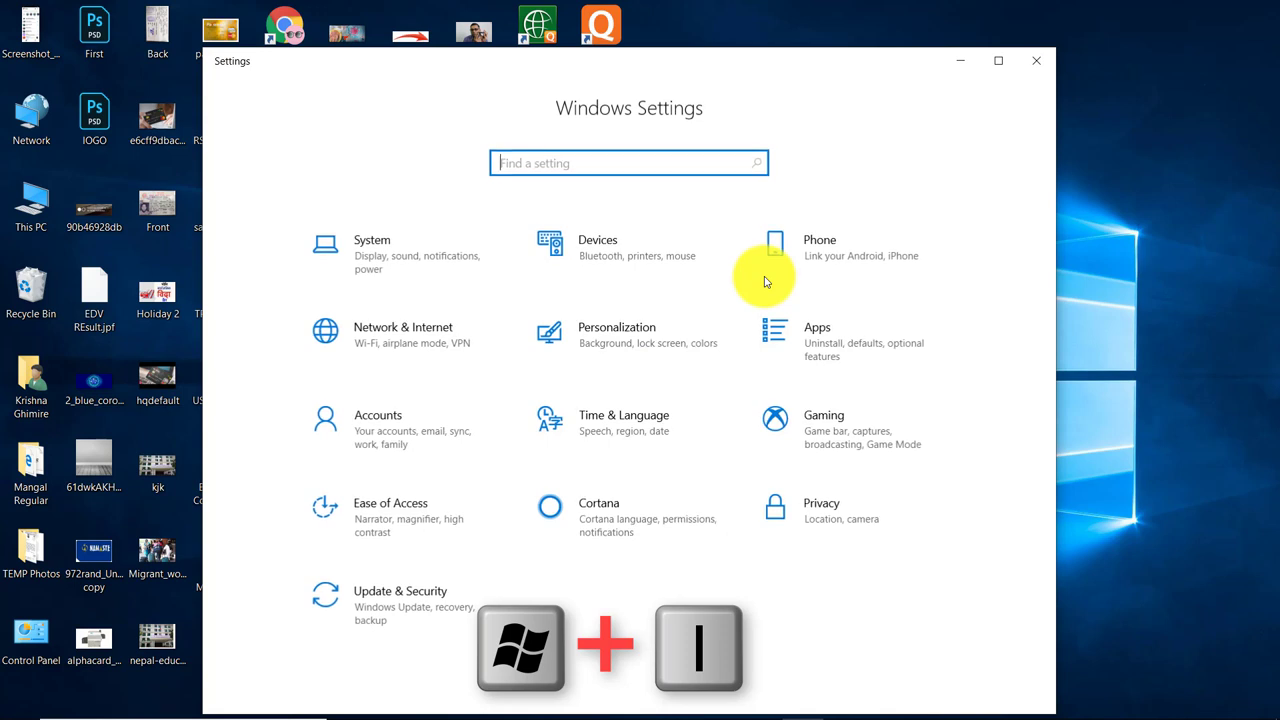
pyautogui.click(393, 339)
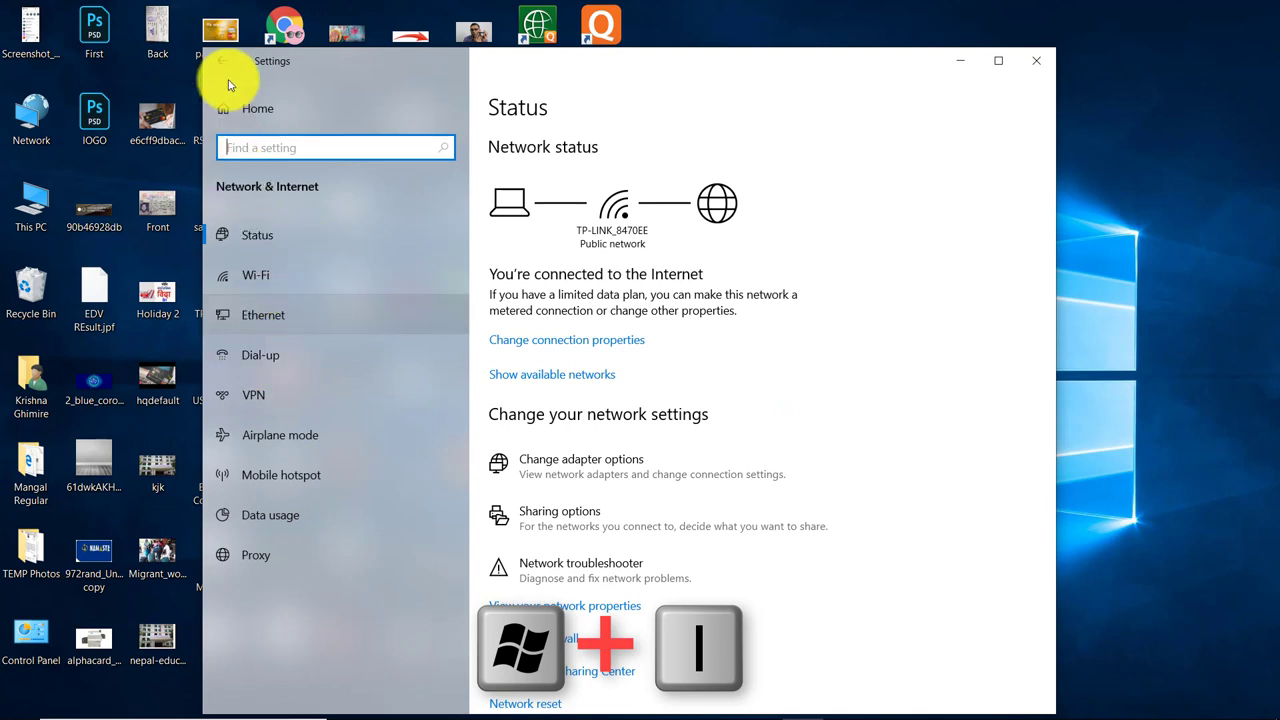
pyautogui.click(223, 60)
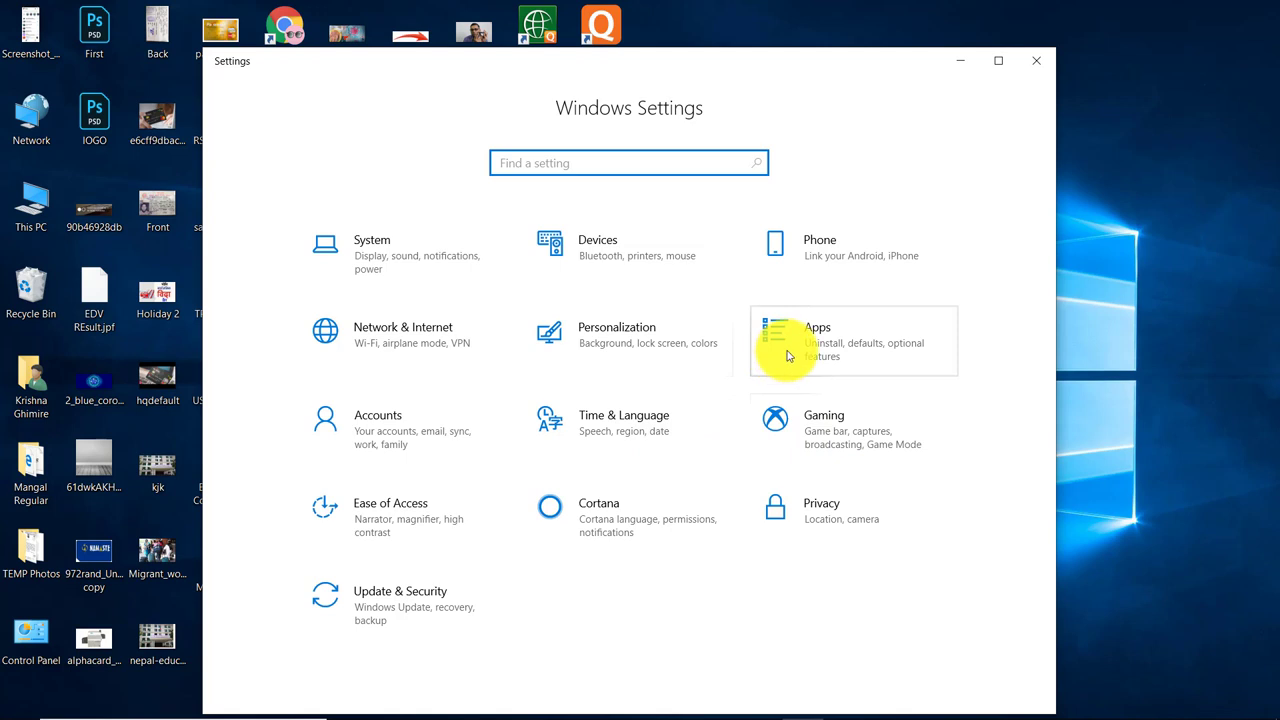
pyautogui.click(831, 350)
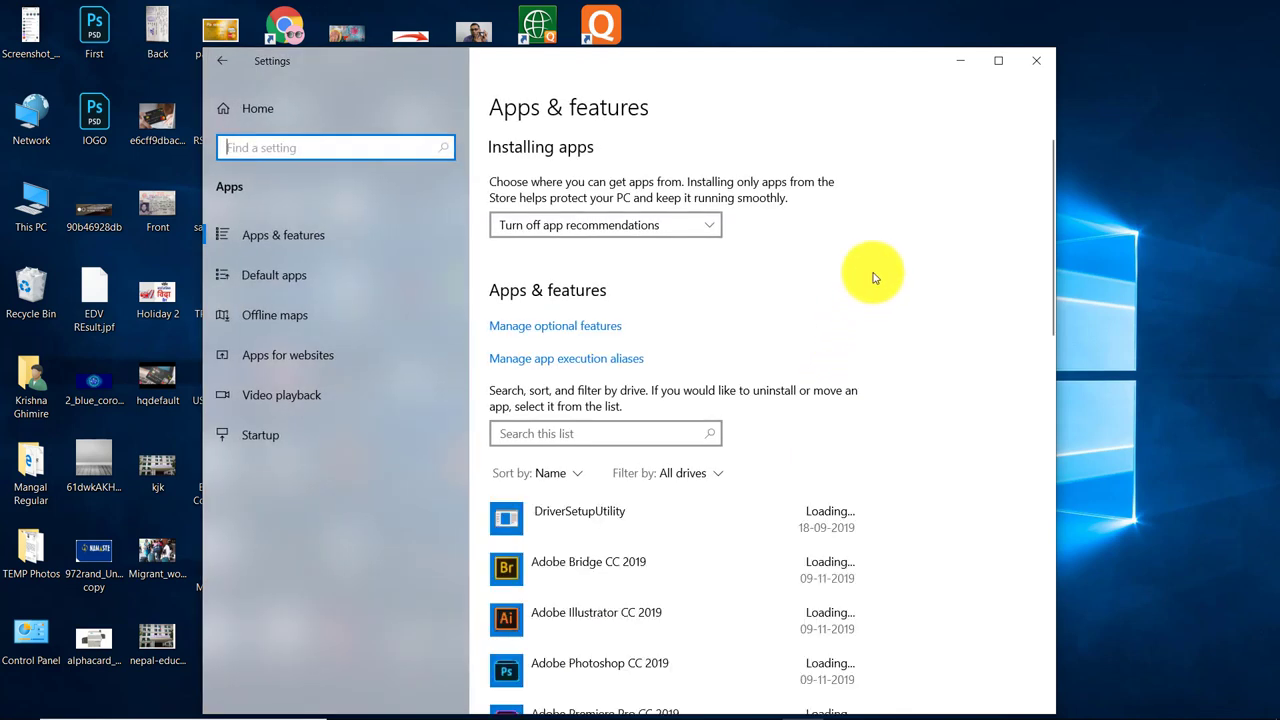
pyautogui.click(1035, 62)
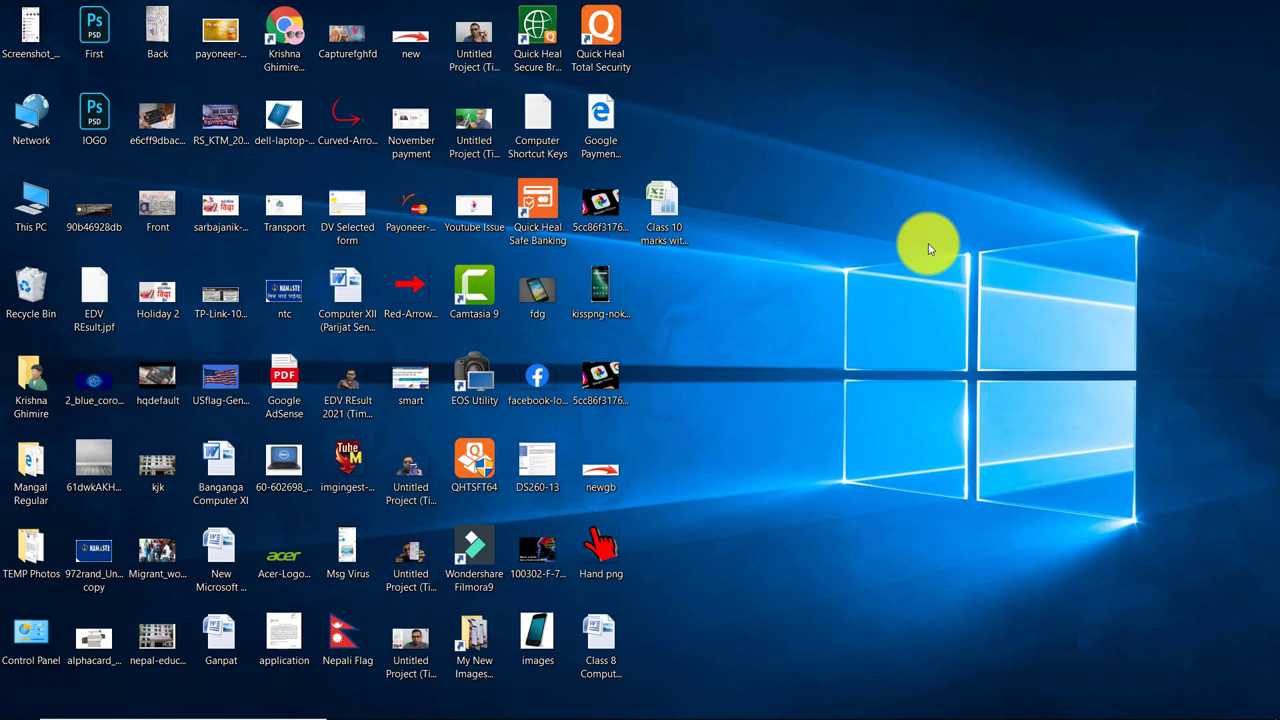
# Lock the computer and return to the desktop
pyautogui.press('super+l')
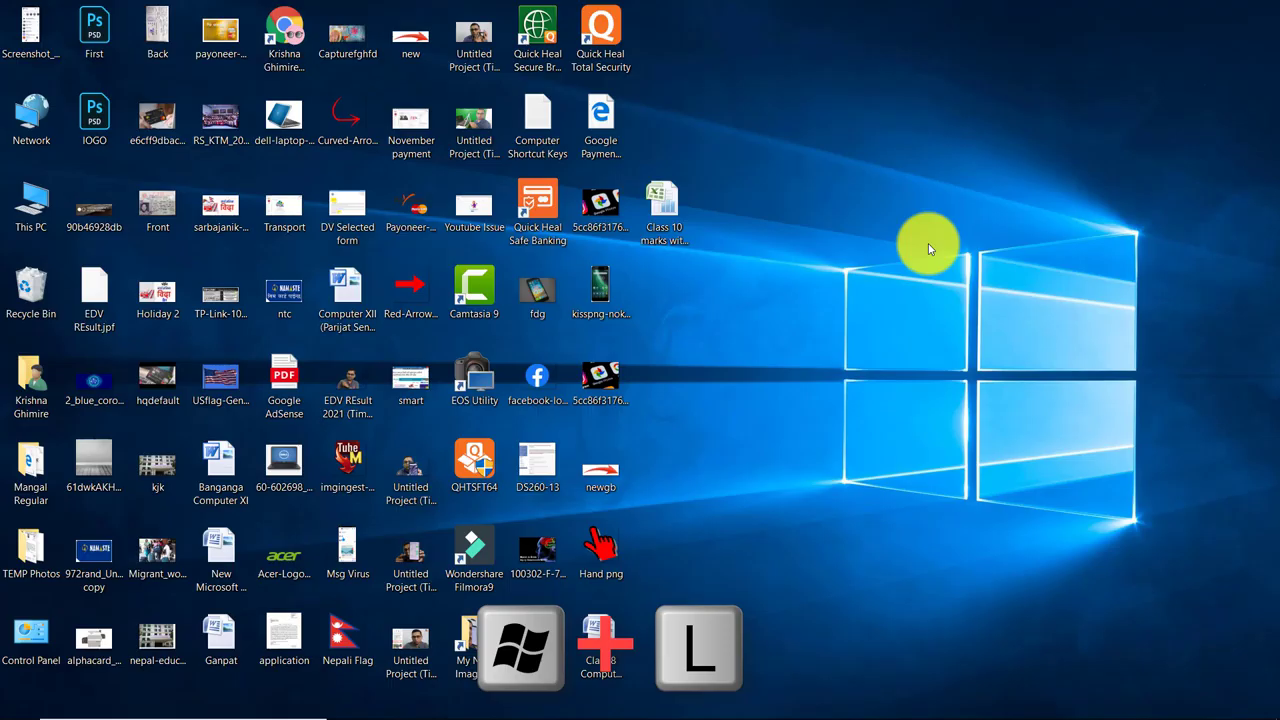
pyautogui.press('Right')
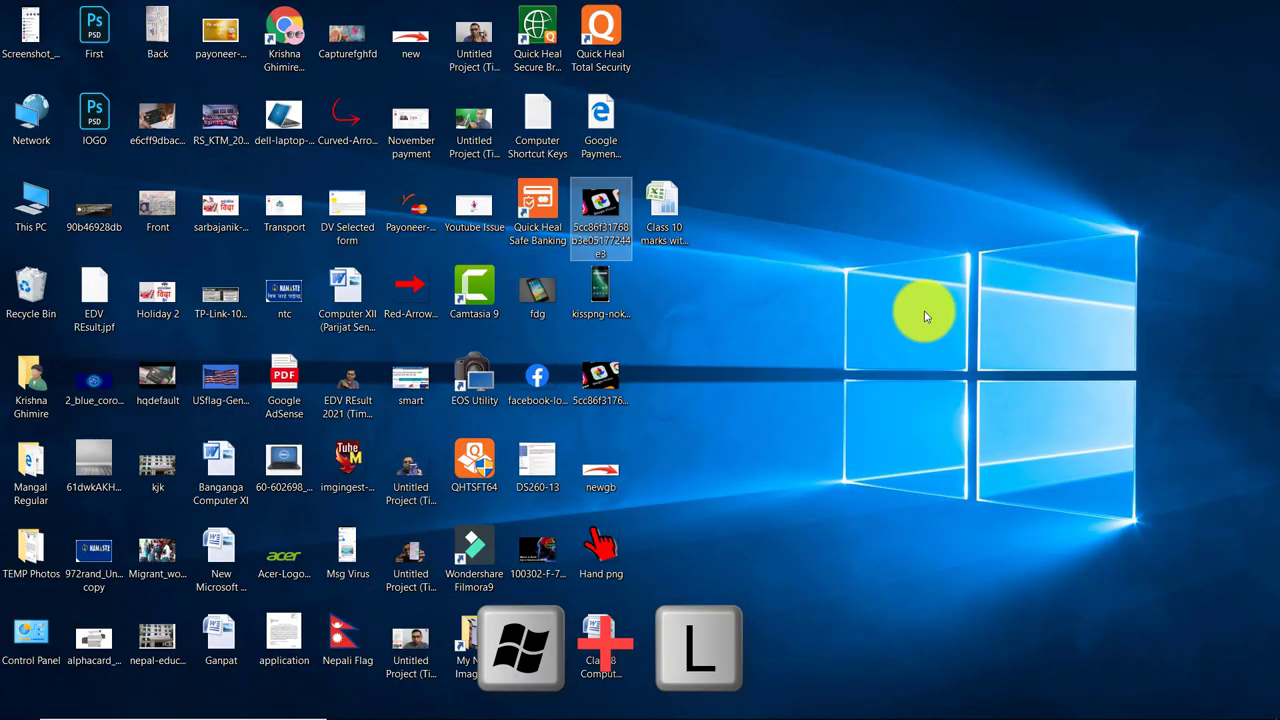